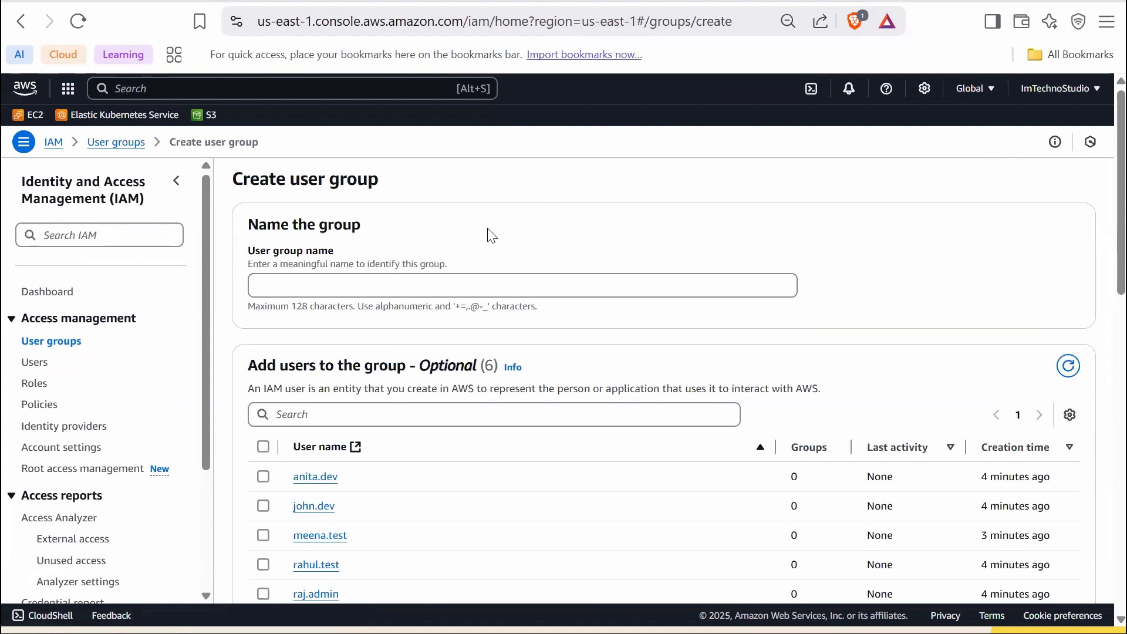
- Name the new user group Developers
{"action": "left_click", "coordinate": [479, 282]}
{"action": "type", "text": "Develop"}
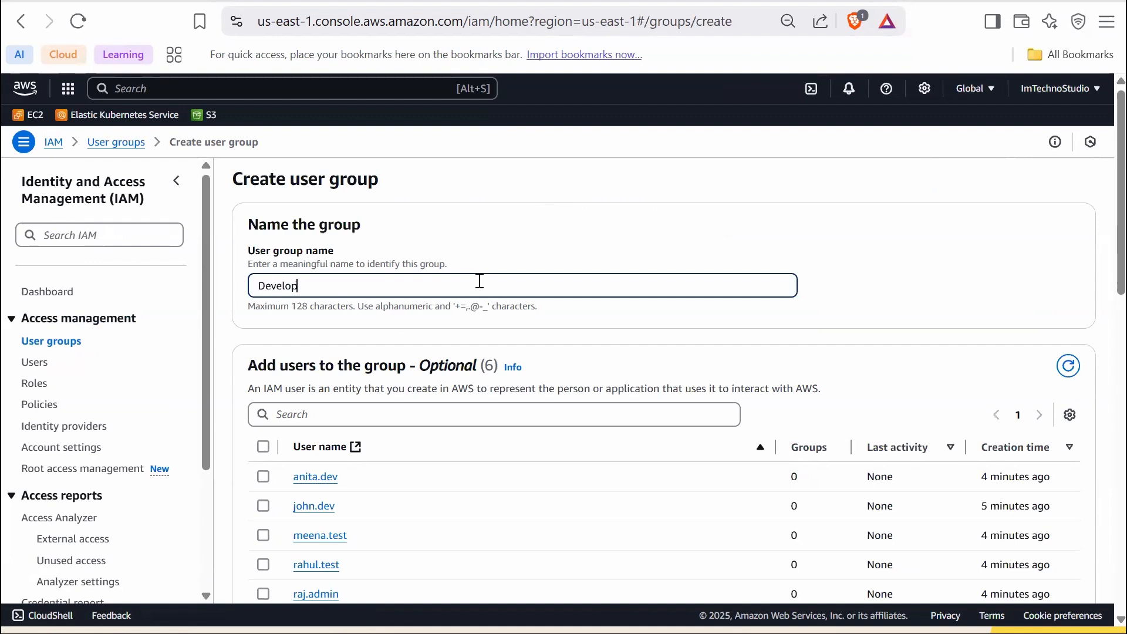
{"action": "type", "text": "e"}
{"action": "key", "text": "BackSpace"}
- Attach the AmazonEC2ReadOnlyAccess policy to the new group and create the group without adding any users
{"action": "scroll", "coordinate": [473, 304], "scroll_direction": "down", "scroll_amount": 3}
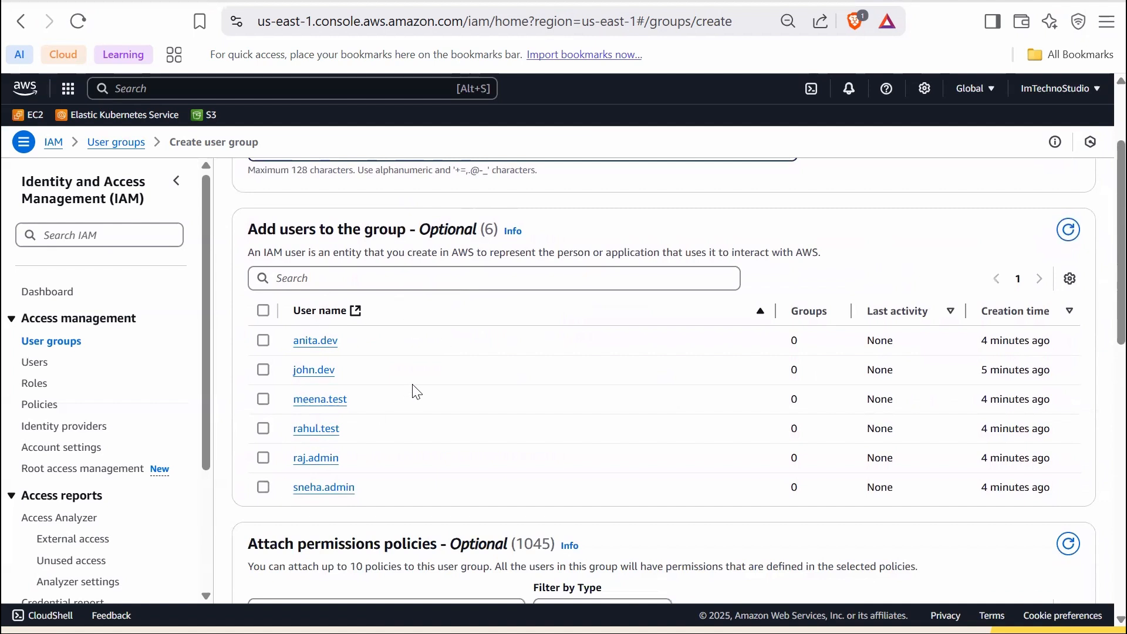
{"action": "scroll", "coordinate": [411, 389], "scroll_direction": "down", "scroll_amount": 3}
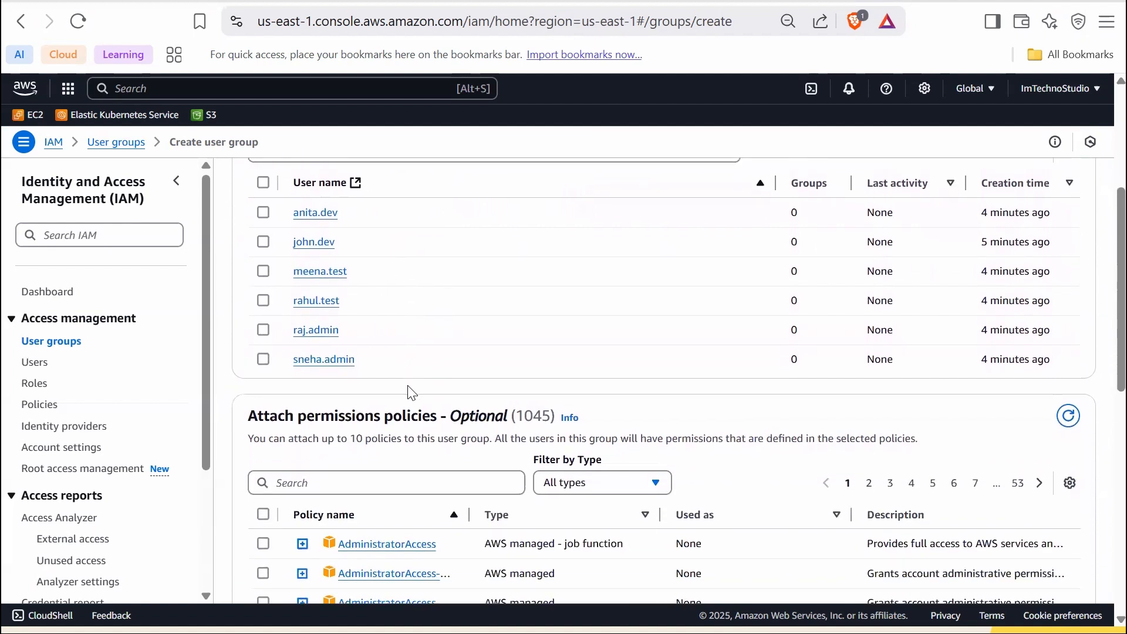
{"action": "scroll", "coordinate": [410, 387], "scroll_direction": "down", "scroll_amount": 2}
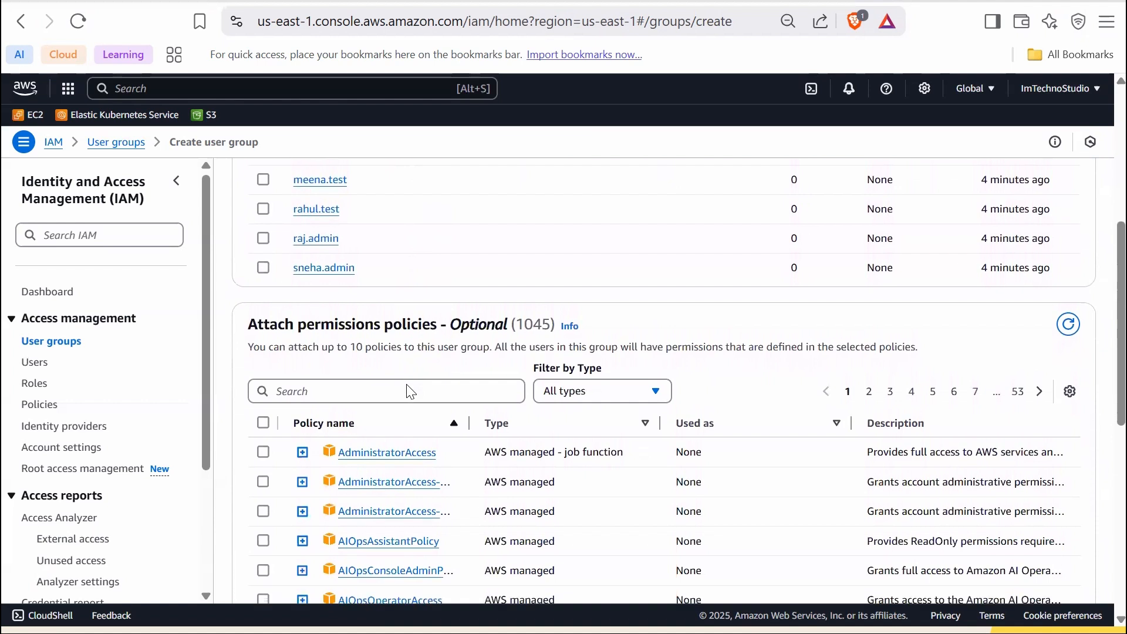
{"action": "scroll", "coordinate": [409, 392], "scroll_direction": "down", "scroll_amount": 1}
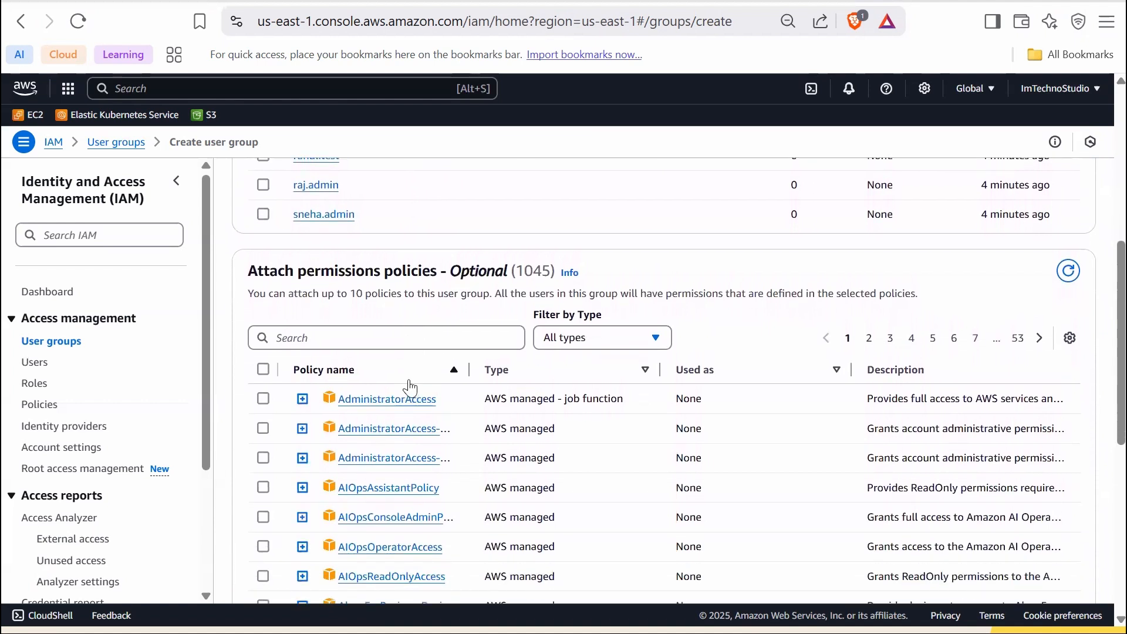
{"action": "scroll", "coordinate": [411, 387], "scroll_direction": "down", "scroll_amount": 2}
{"action": "scroll", "coordinate": [513, 412], "scroll_direction": "up", "scroll_amount": 1}
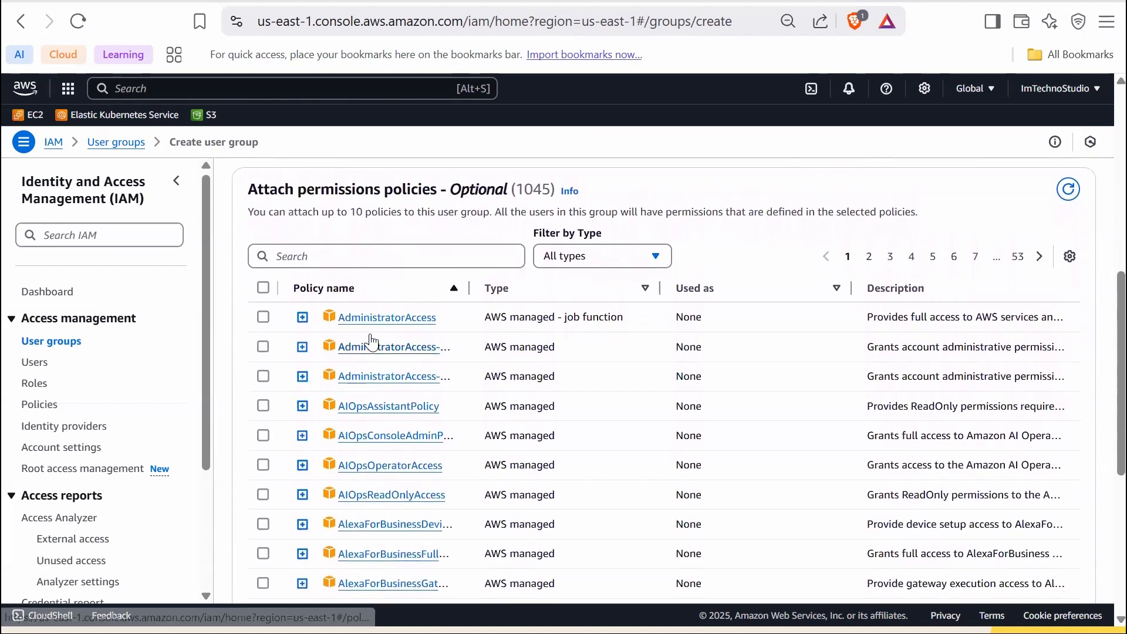
{"action": "left_click", "coordinate": [390, 263]}
{"action": "type", "text": "amazonec2"}
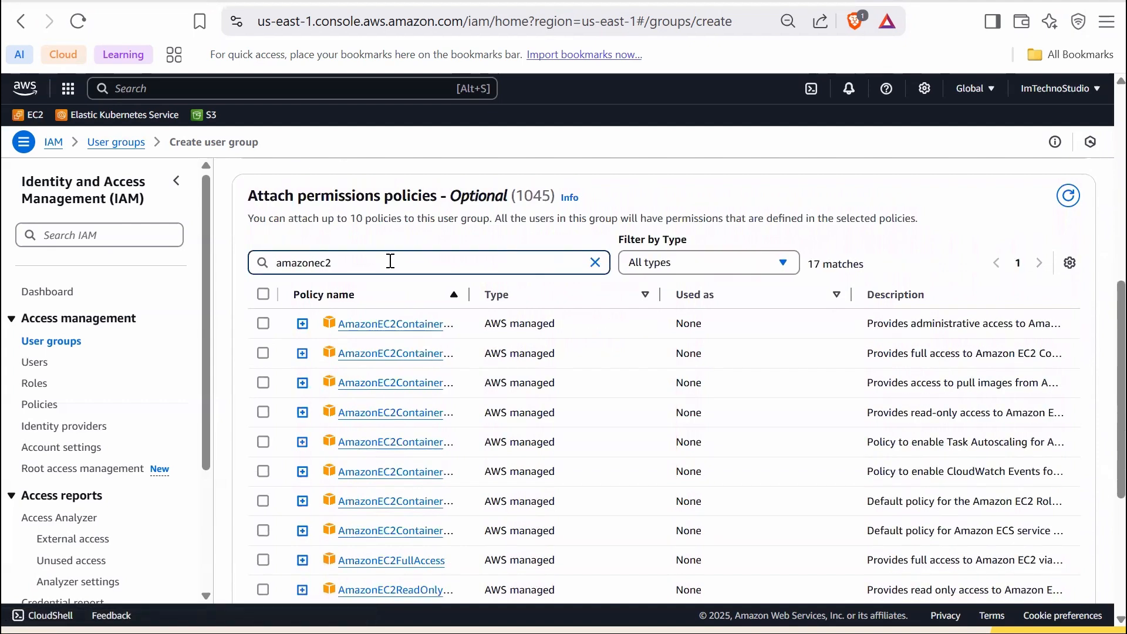
{"action": "type", "text": "readon"}
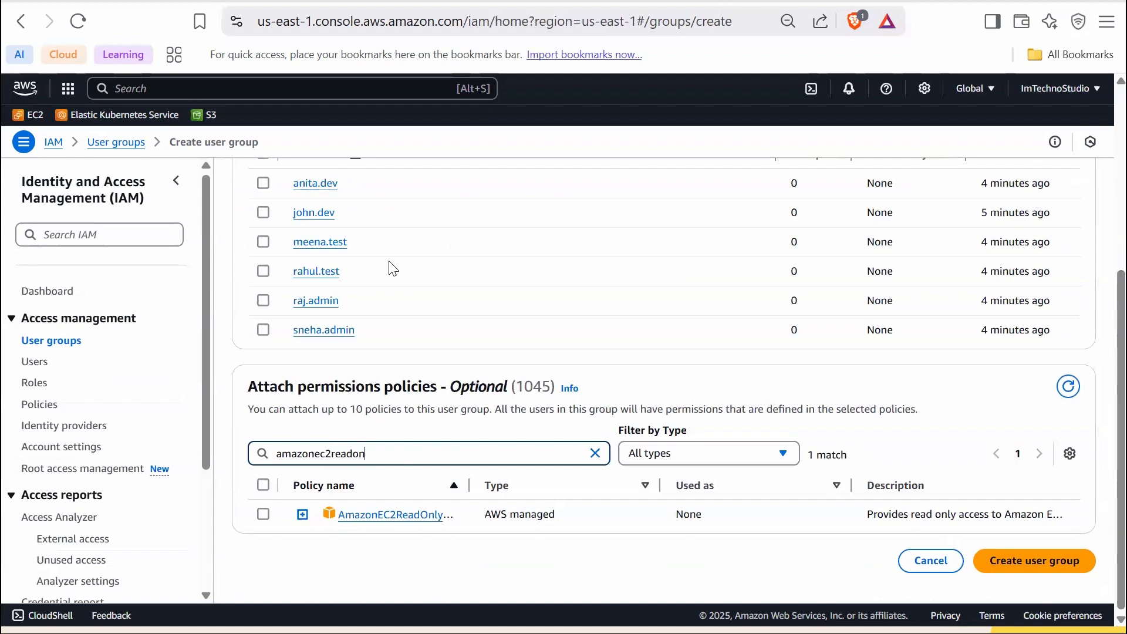
{"action": "left_click", "coordinate": [263, 514]}
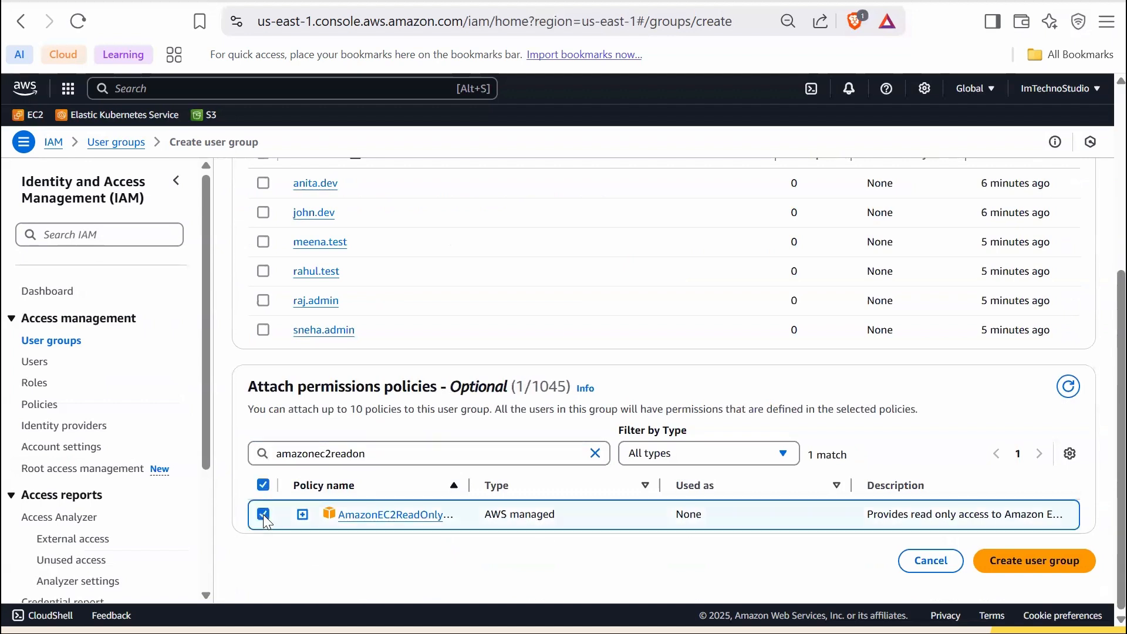
{"action": "left_click", "coordinate": [1033, 566]}
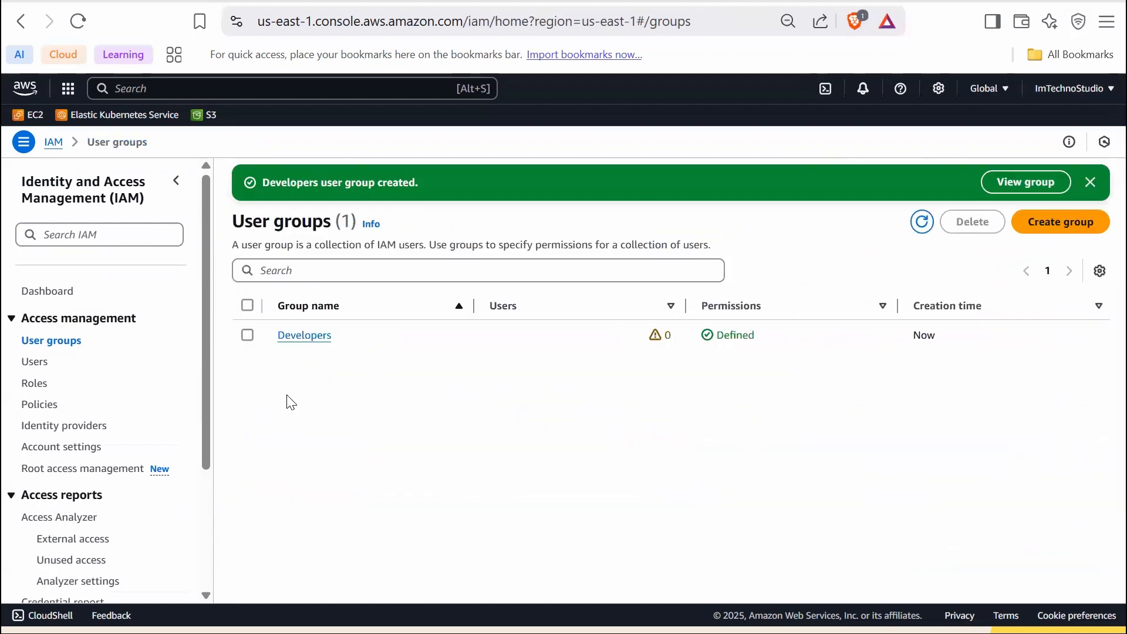
- Open the Developers group and add both .dev users and the first listed .test user to it
{"action": "left_click", "coordinate": [305, 342]}
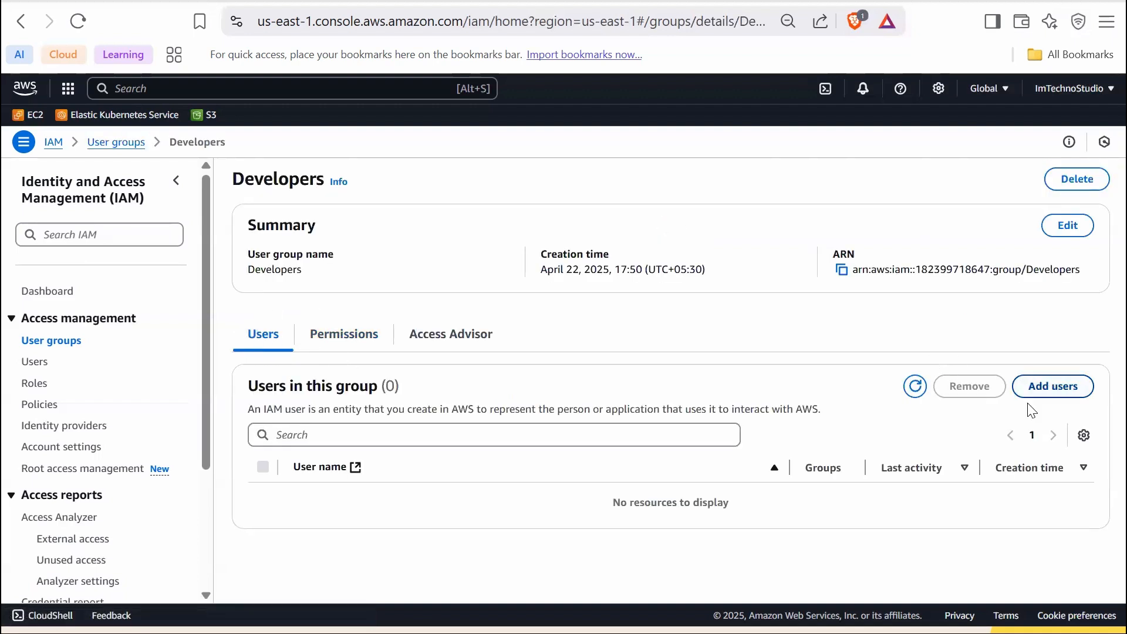
{"action": "left_click", "coordinate": [1055, 389]}
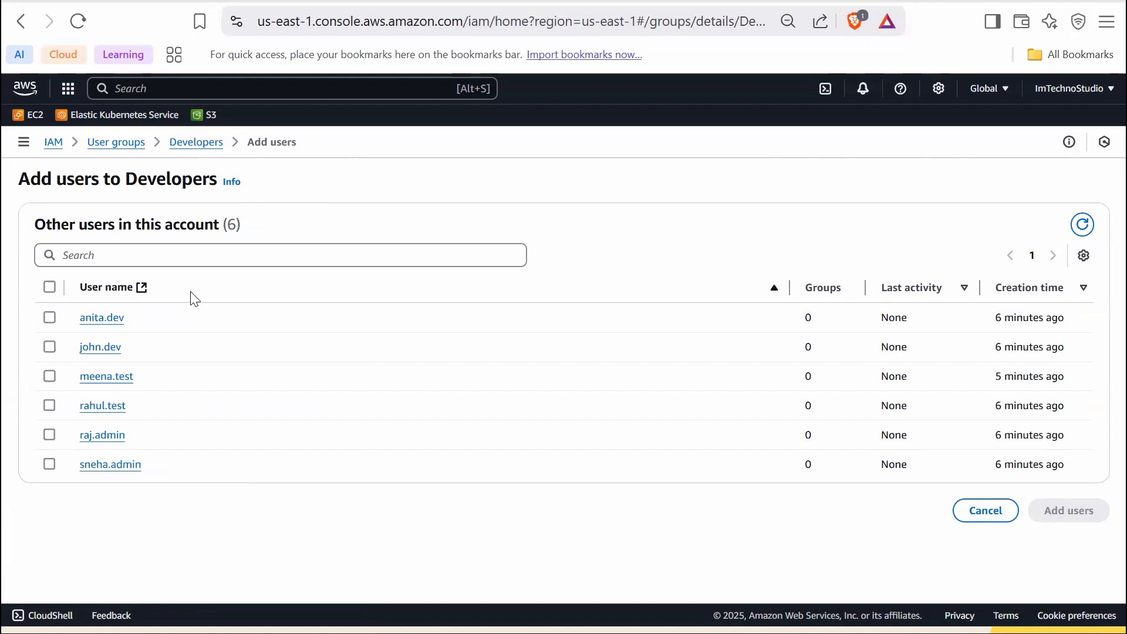
{"action": "left_click", "coordinate": [50, 318]}
{"action": "left_click", "coordinate": [49, 346]}
{"action": "left_click", "coordinate": [50, 376]}
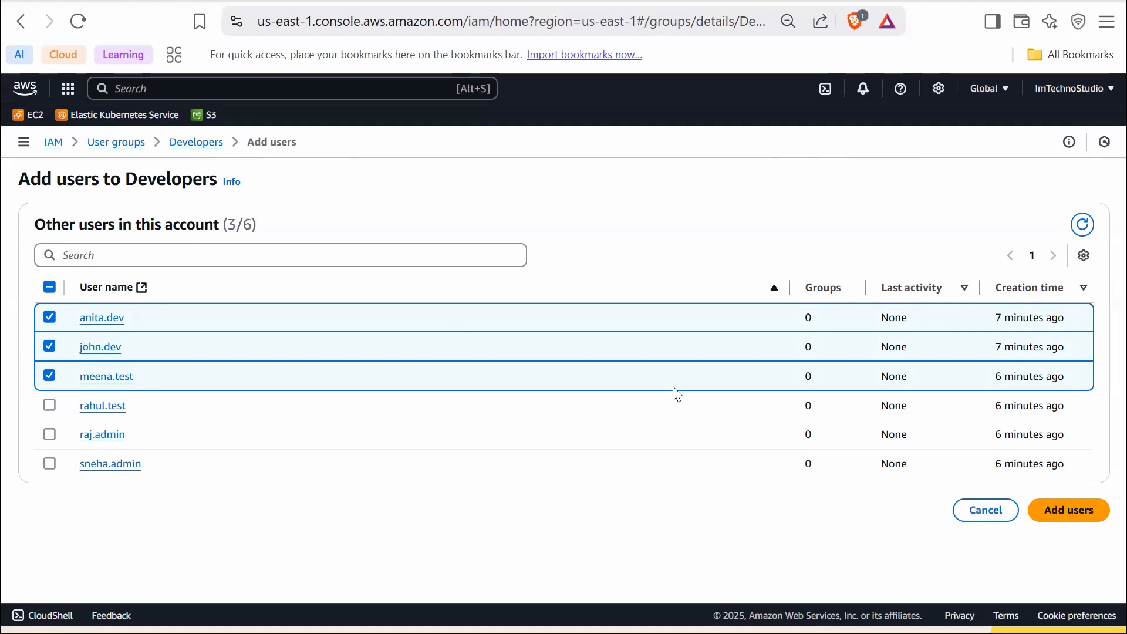
{"action": "left_click", "coordinate": [1072, 512]}
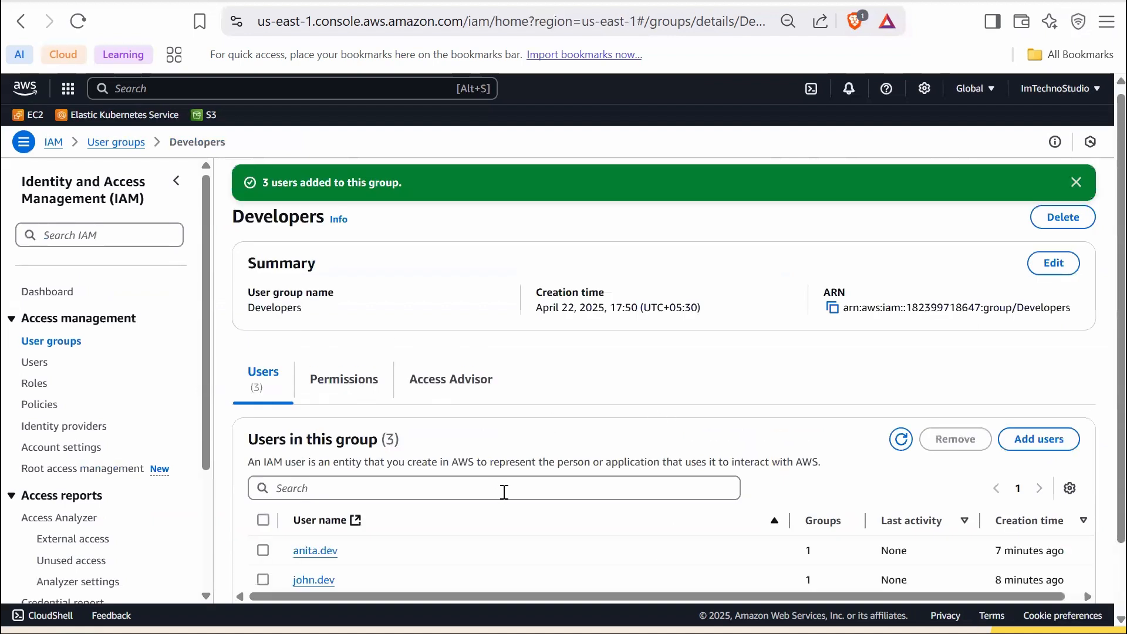
- Remove the .test user from the Developers group and confirm the removal
{"action": "scroll", "coordinate": [505, 426], "scroll_direction": "down", "scroll_amount": 2}
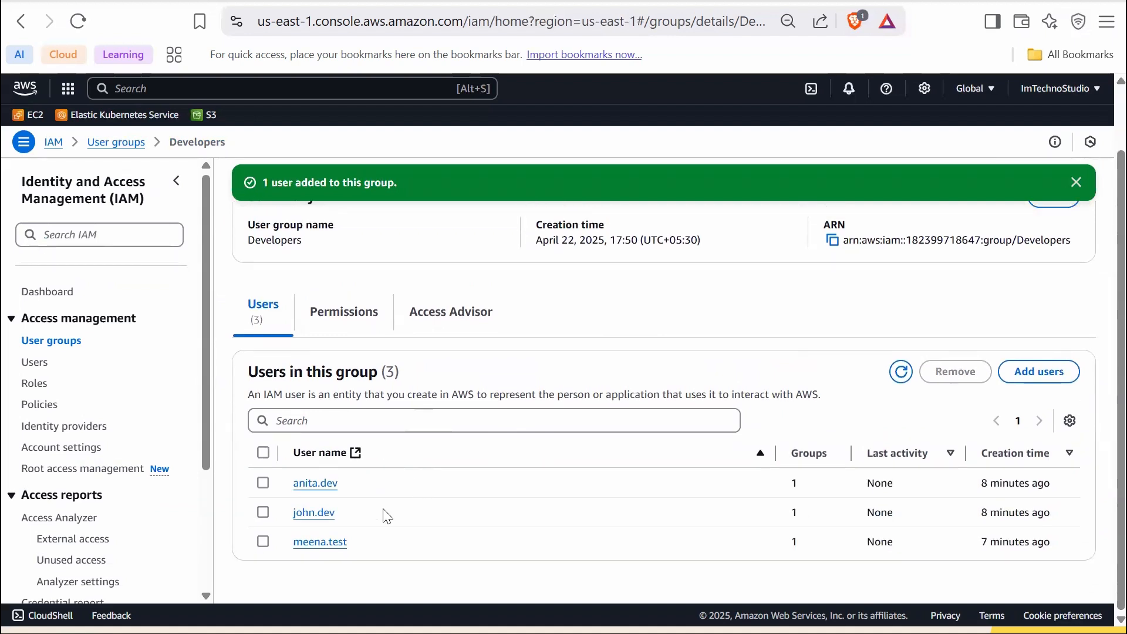
{"action": "left_click", "coordinate": [263, 542]}
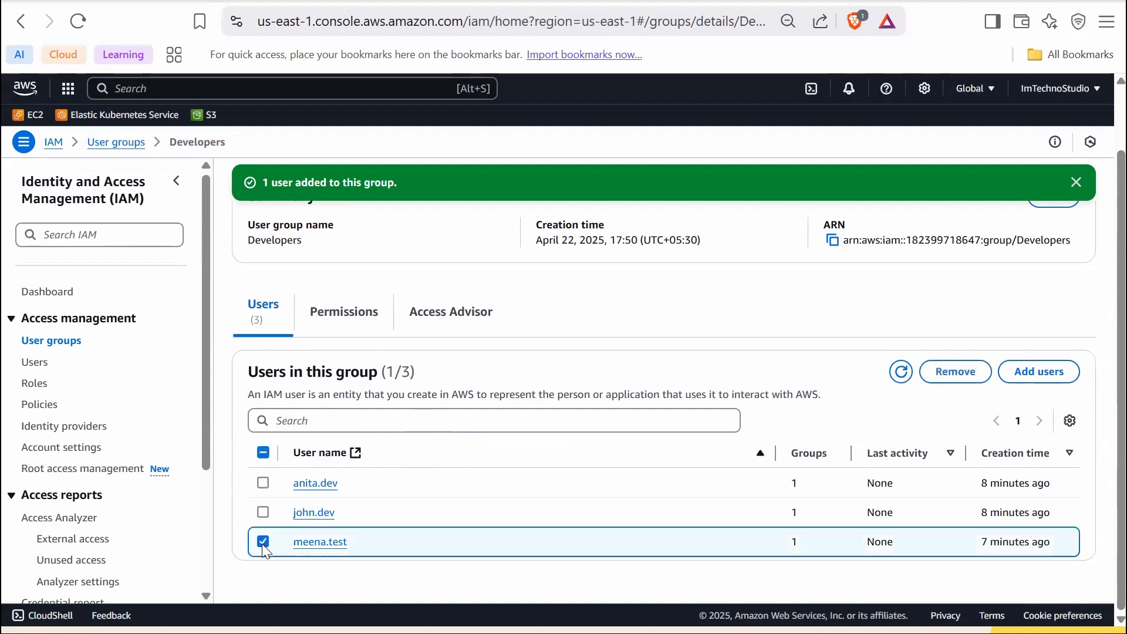
{"action": "left_click", "coordinate": [954, 371]}
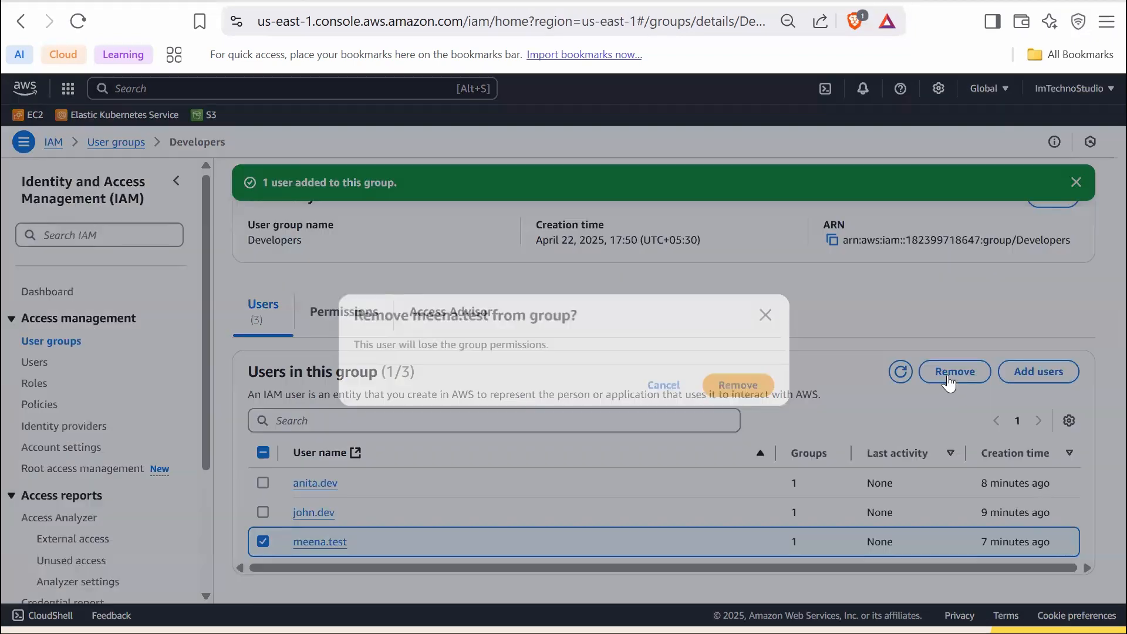
{"action": "left_click", "coordinate": [737, 386]}
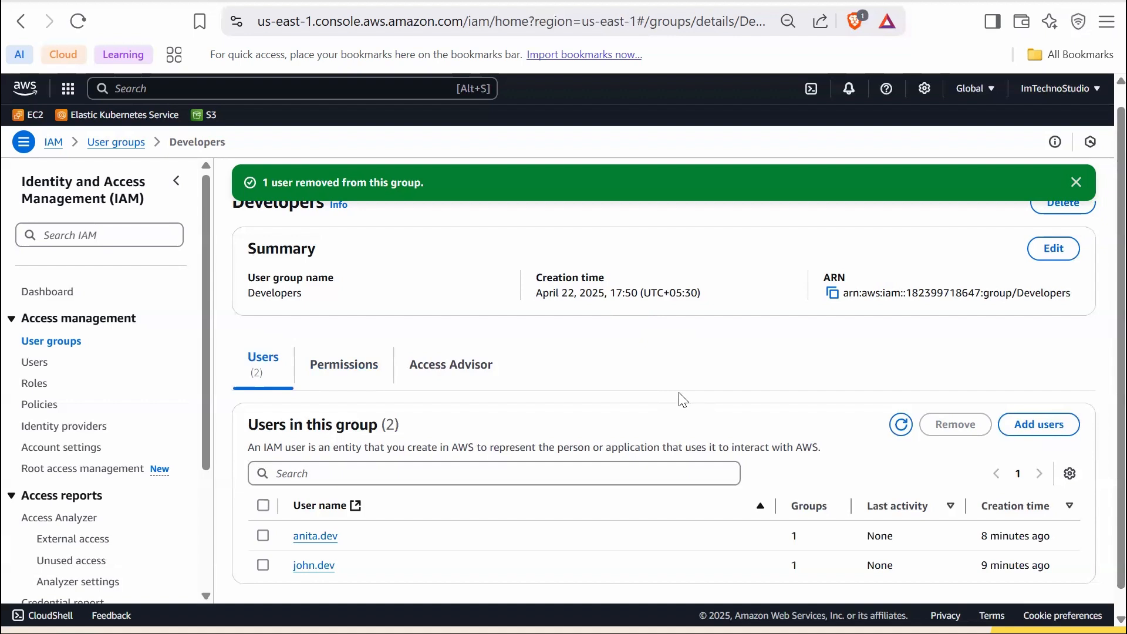
- Attach the AWS managed policy AWSCloud9Administrator to the Developers group's permissions
{"action": "left_click", "coordinate": [335, 373]}
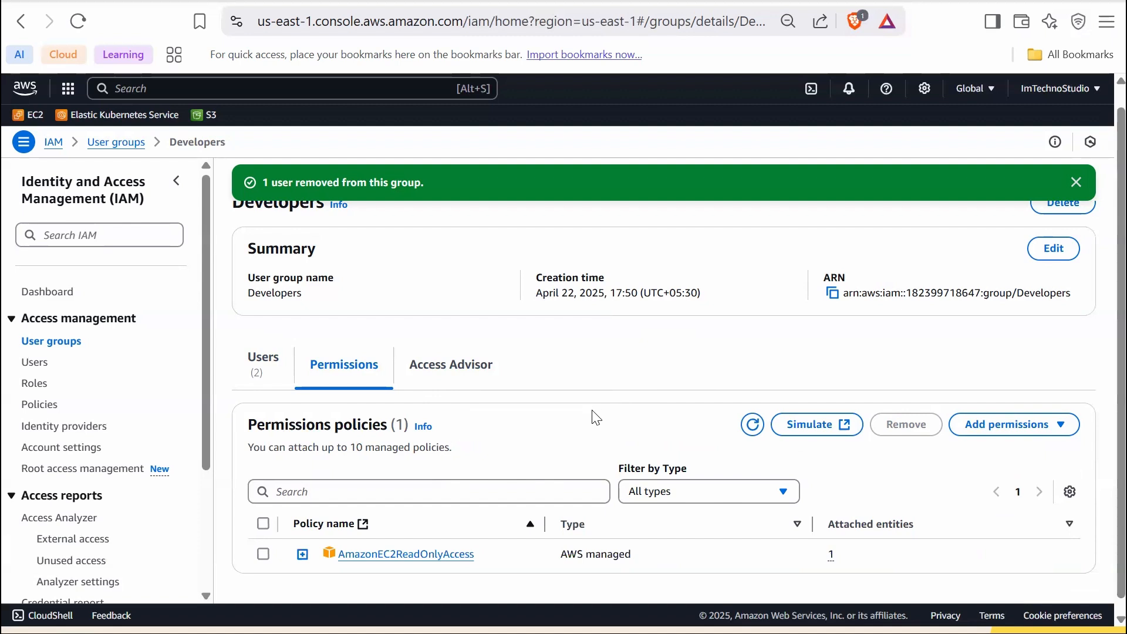
{"action": "left_click", "coordinate": [997, 432]}
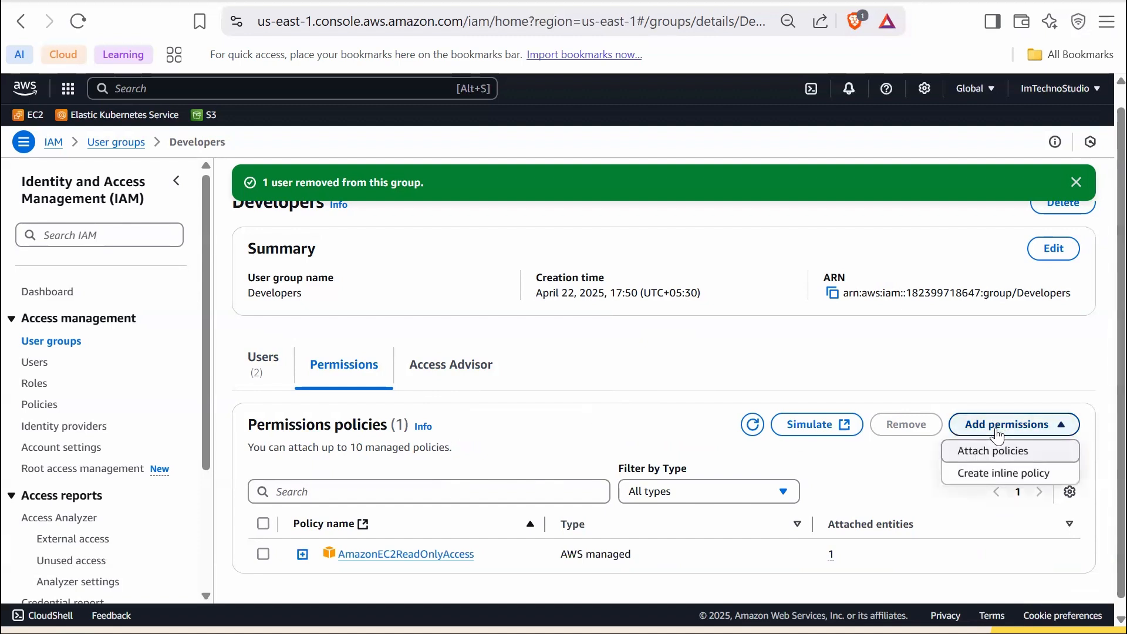
{"action": "left_click", "coordinate": [999, 460]}
{"action": "left_click", "coordinate": [181, 348]}
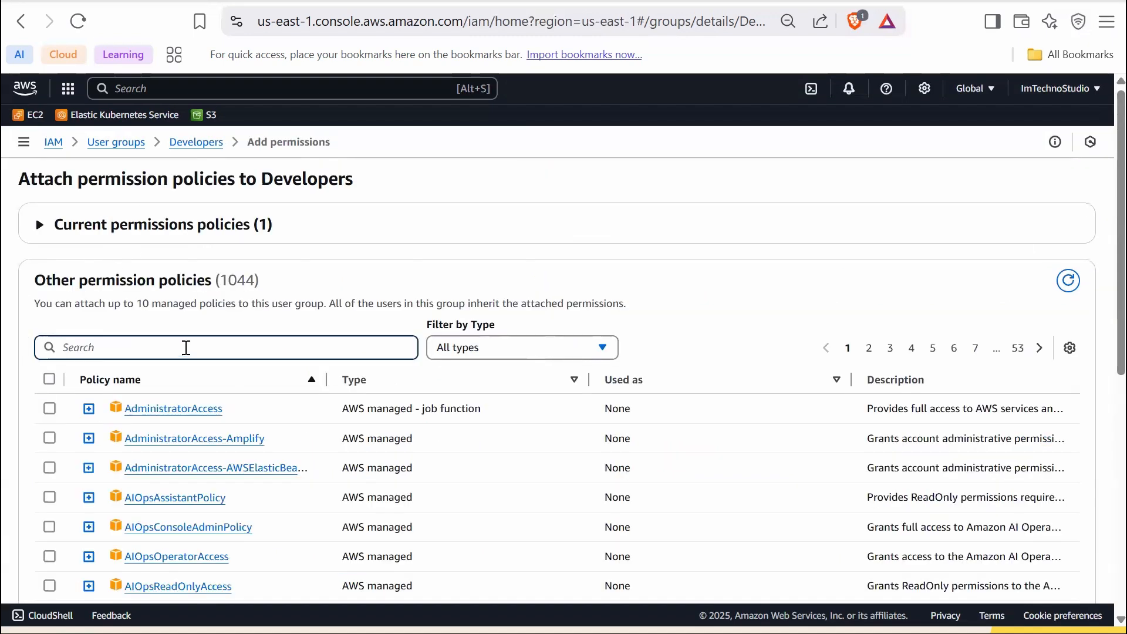
{"action": "type", "text": "awscloud9adm"}
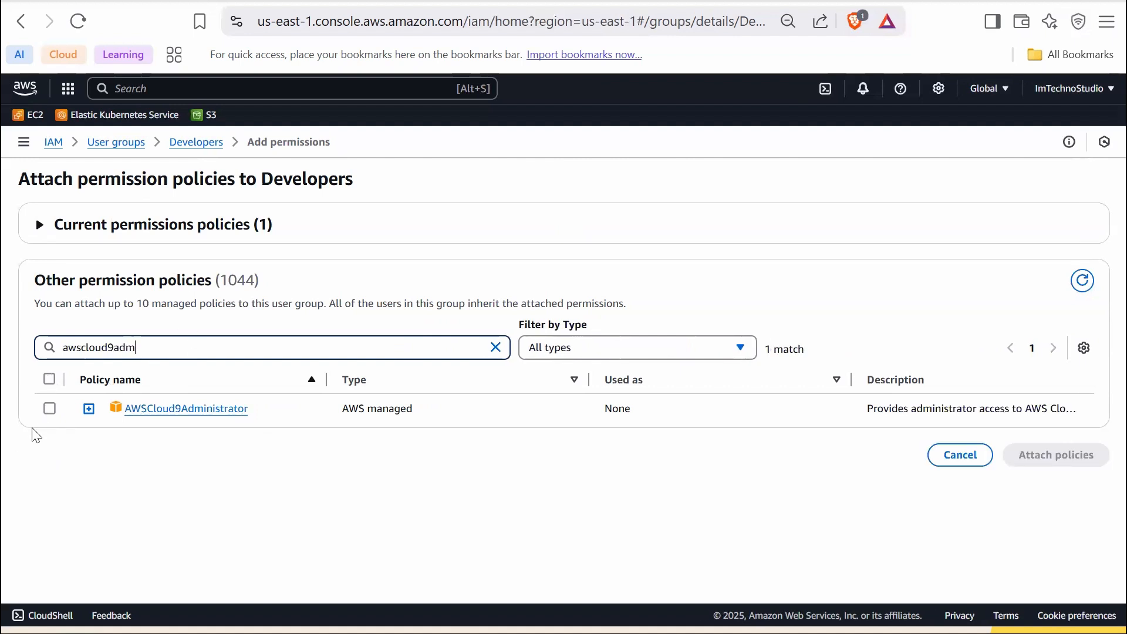
{"action": "left_click", "coordinate": [49, 408]}
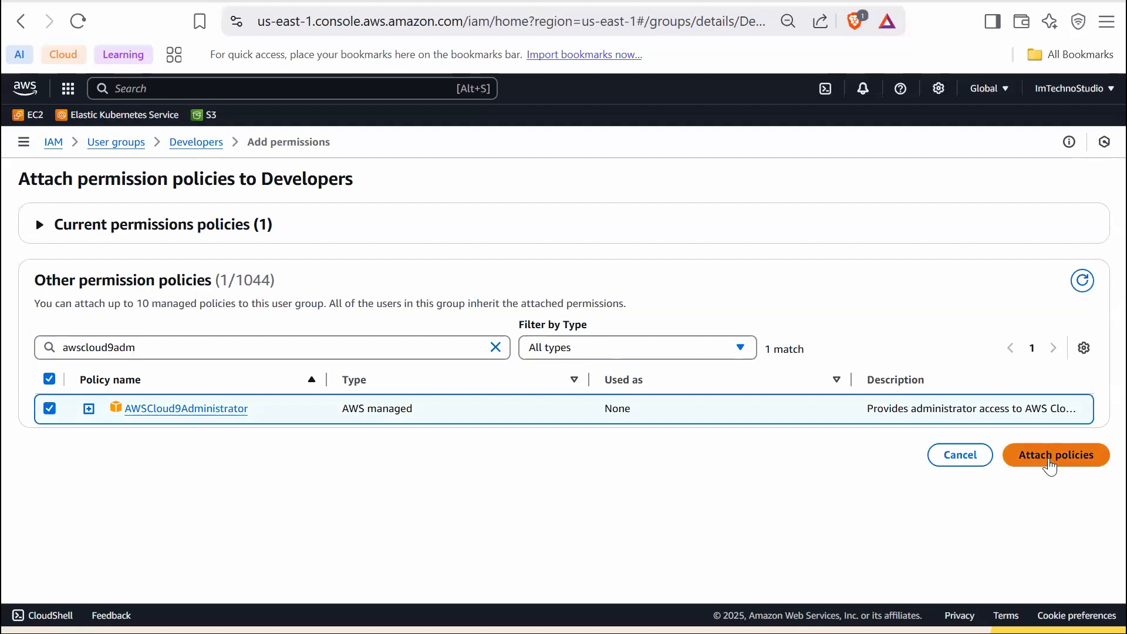
{"action": "left_click", "coordinate": [1044, 457]}
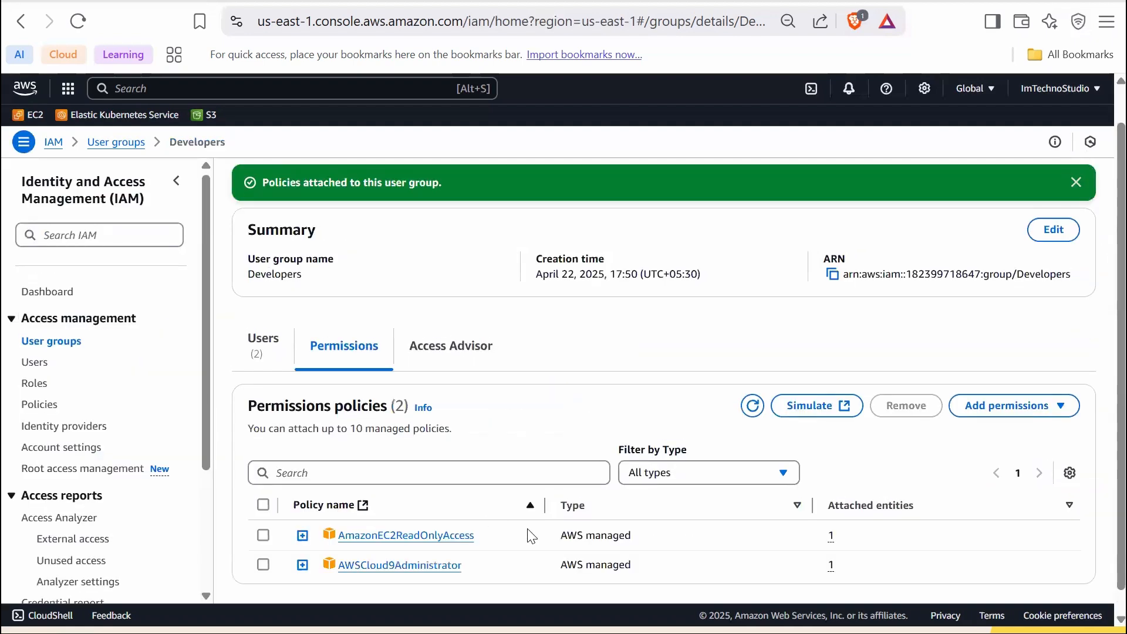
- Define an inline JSON policy for the Developers group, version 2012-10-17, allowing ec2:DescribeInstances on resource "*", and proceed to its review
{"action": "scroll", "coordinate": [528, 526], "scroll_direction": "down", "scroll_amount": 1}
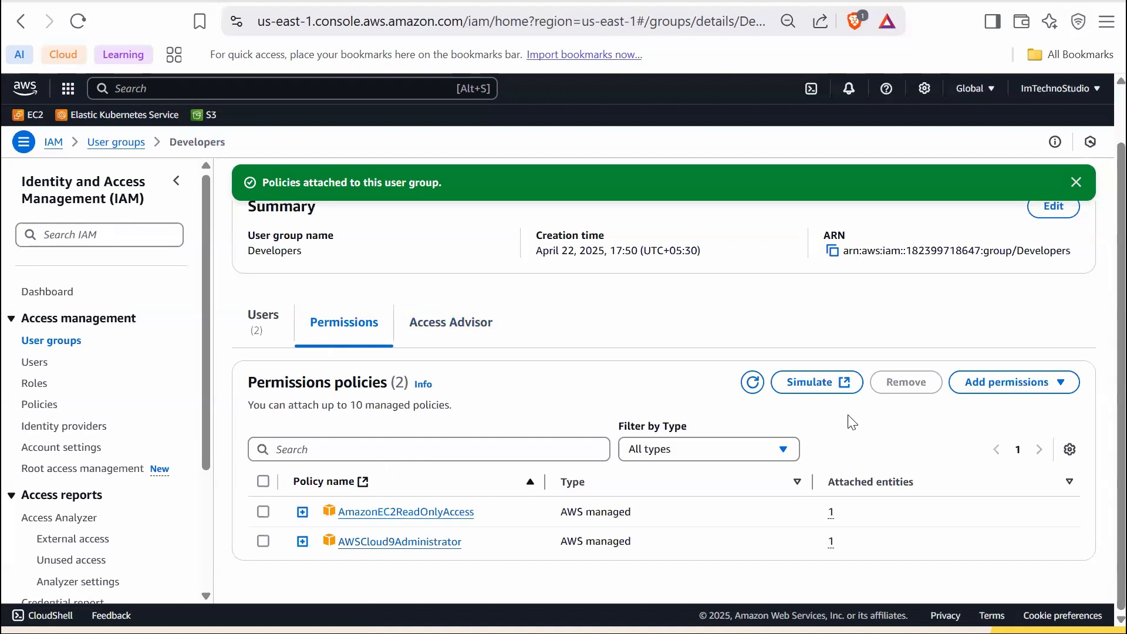
{"action": "left_click", "coordinate": [988, 393]}
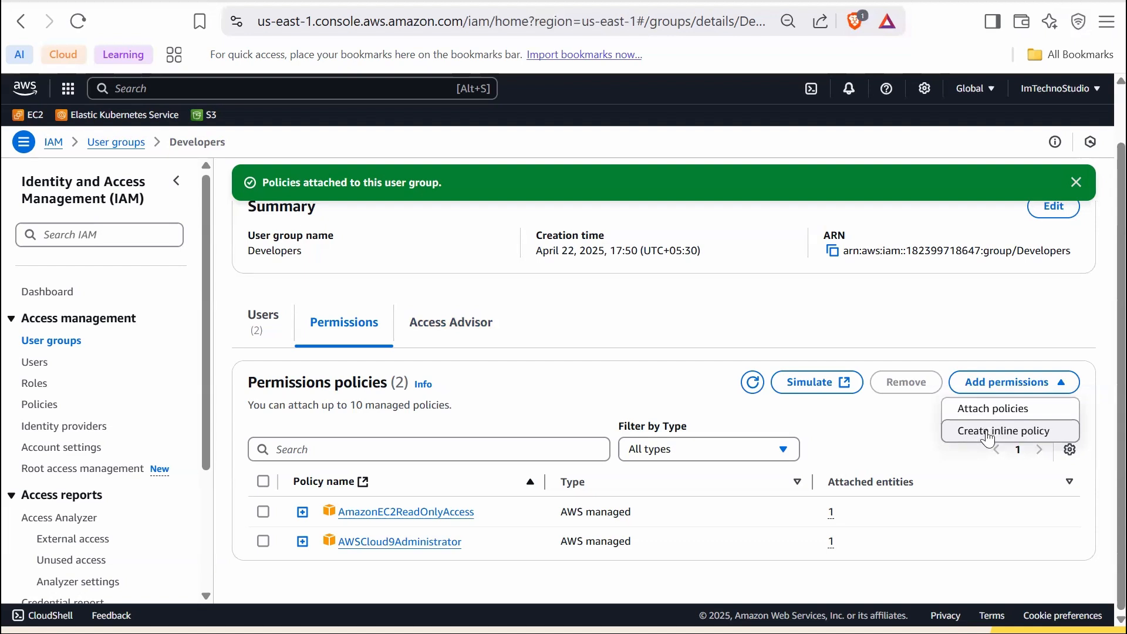
{"action": "left_click", "coordinate": [1002, 439]}
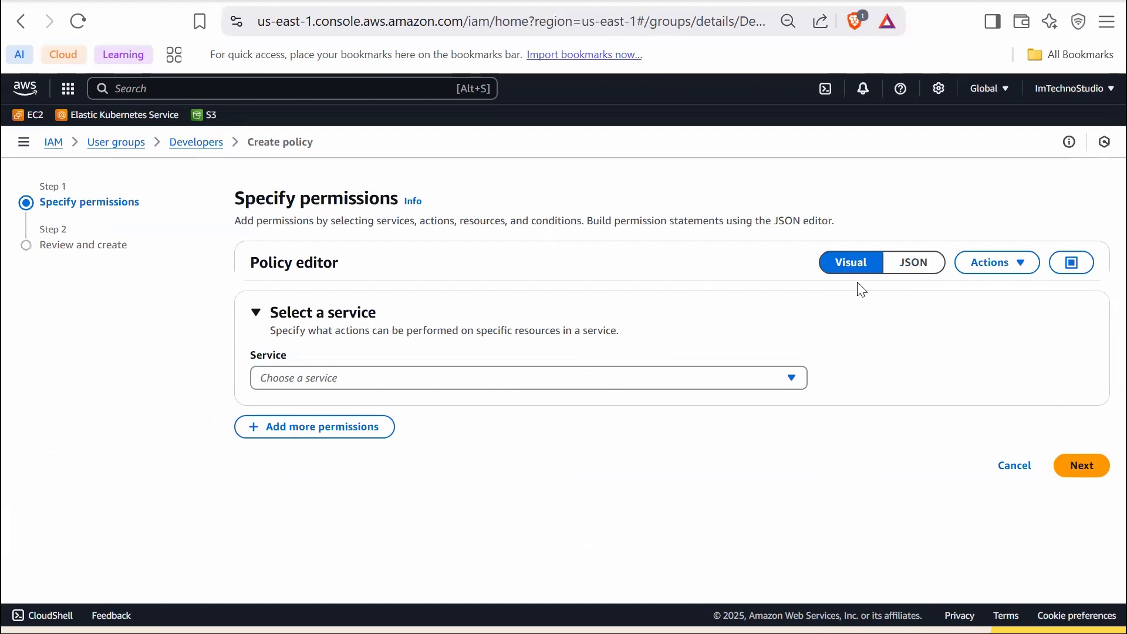
{"action": "left_click", "coordinate": [500, 387]}
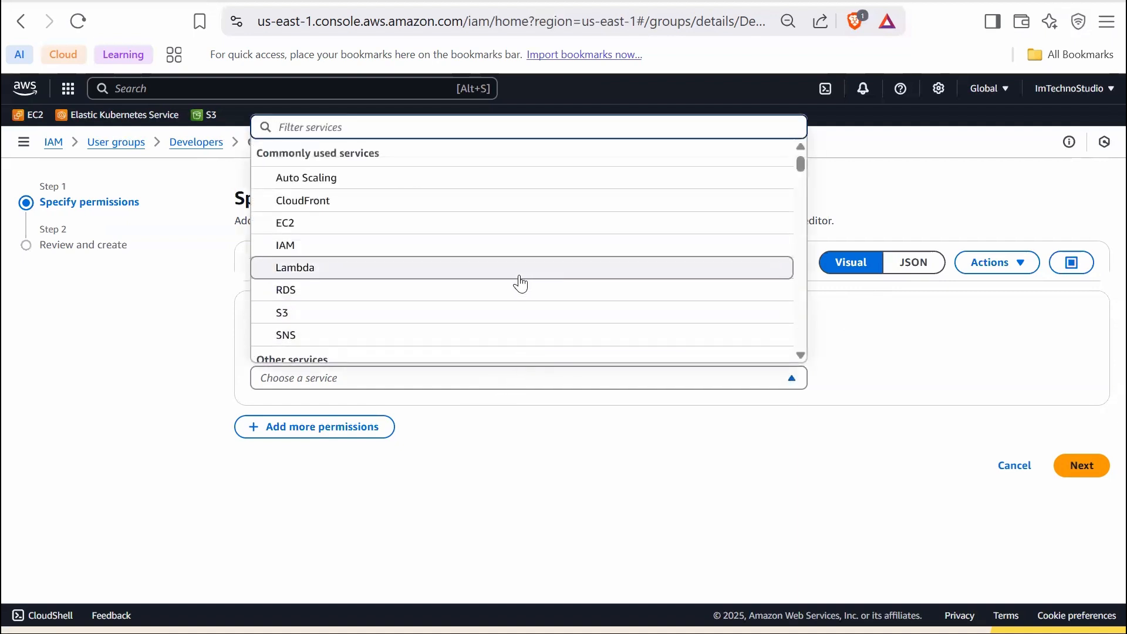
{"action": "left_click", "coordinate": [917, 267]}
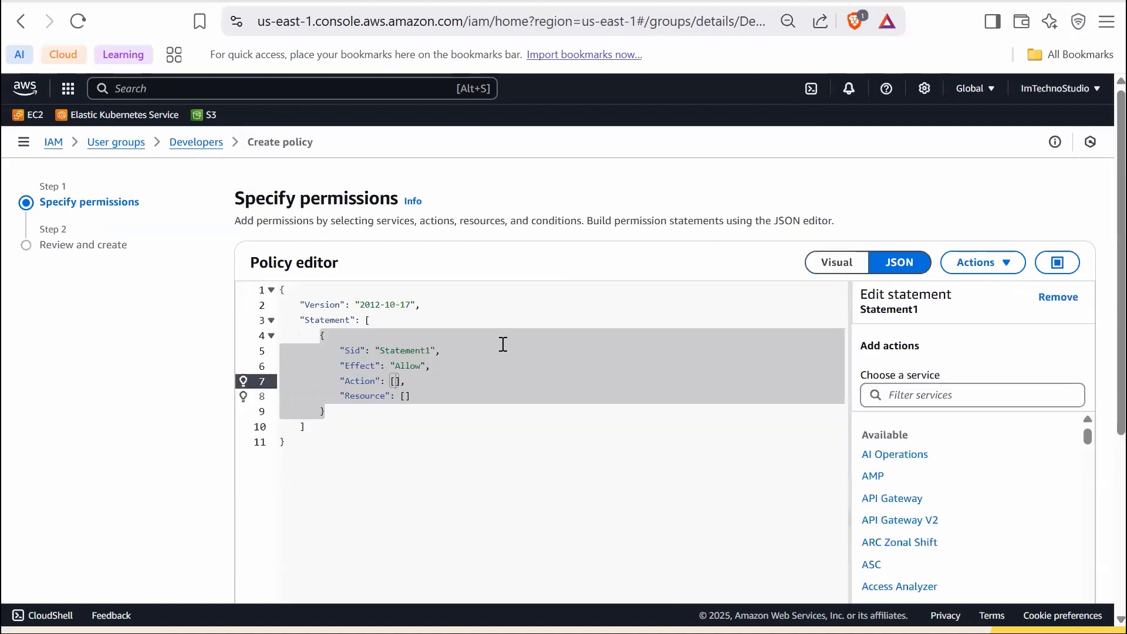
{"action": "left_click", "coordinate": [441, 387]}
{"action": "key", "text": "ctrl+a"}
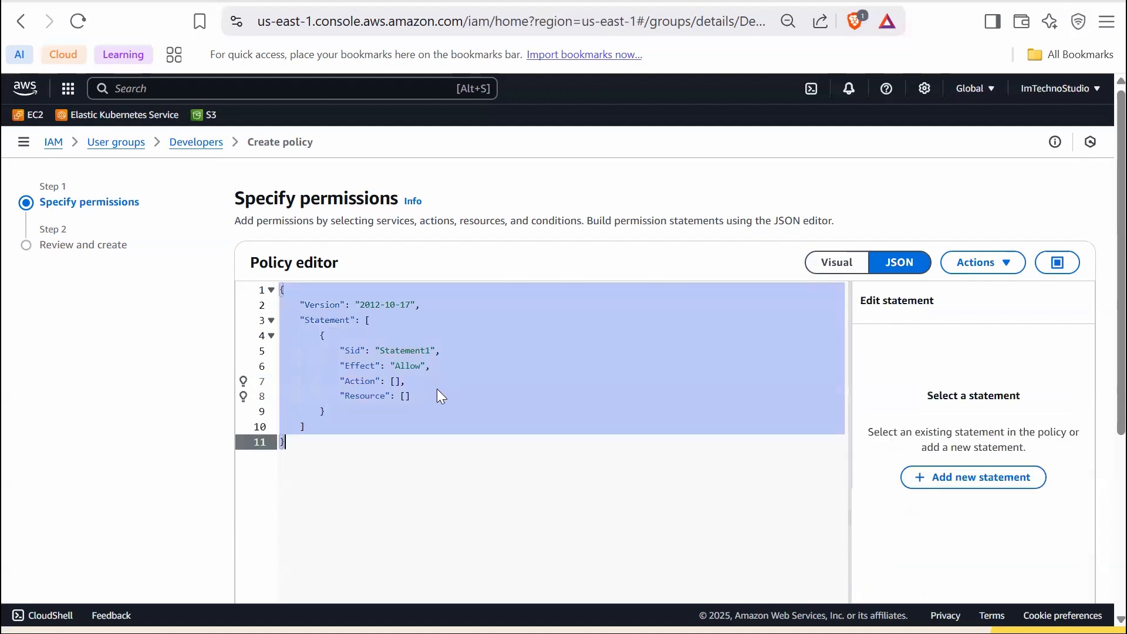
{"action": "type", "text": "{ \"Version\": \"2012-10-17\", \"Statement\": [ { \"Effect\": \"Allow\", \"Action\": \"ec2:DescribeInstances\", \"Resource\": \"*\" } ] }"}
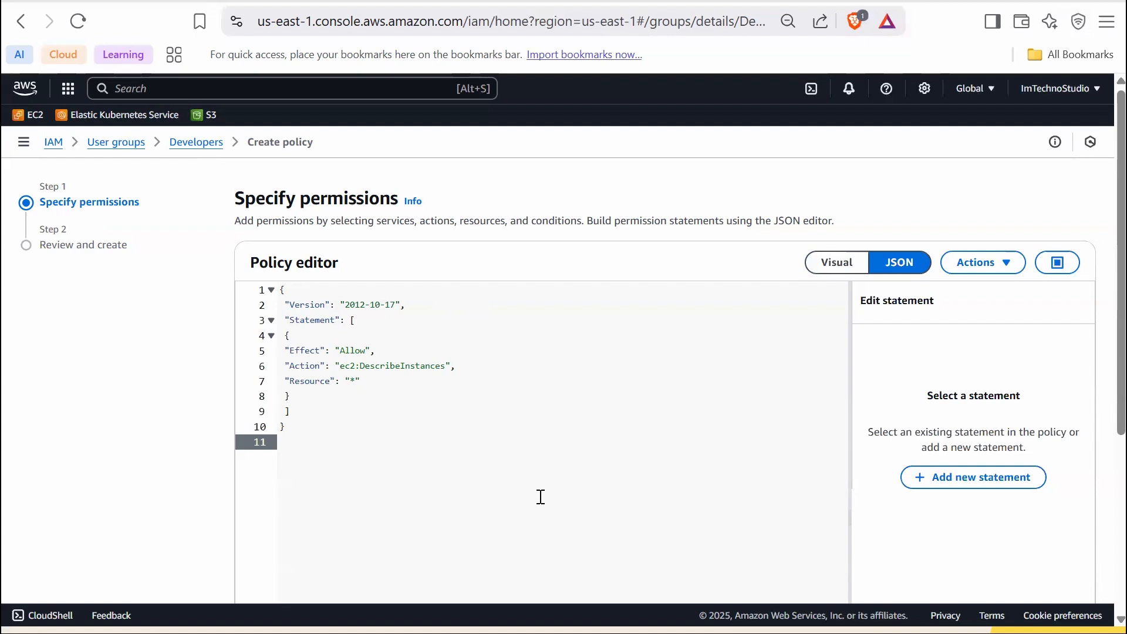
{"action": "scroll", "coordinate": [535, 499], "scroll_direction": "down", "scroll_amount": 5}
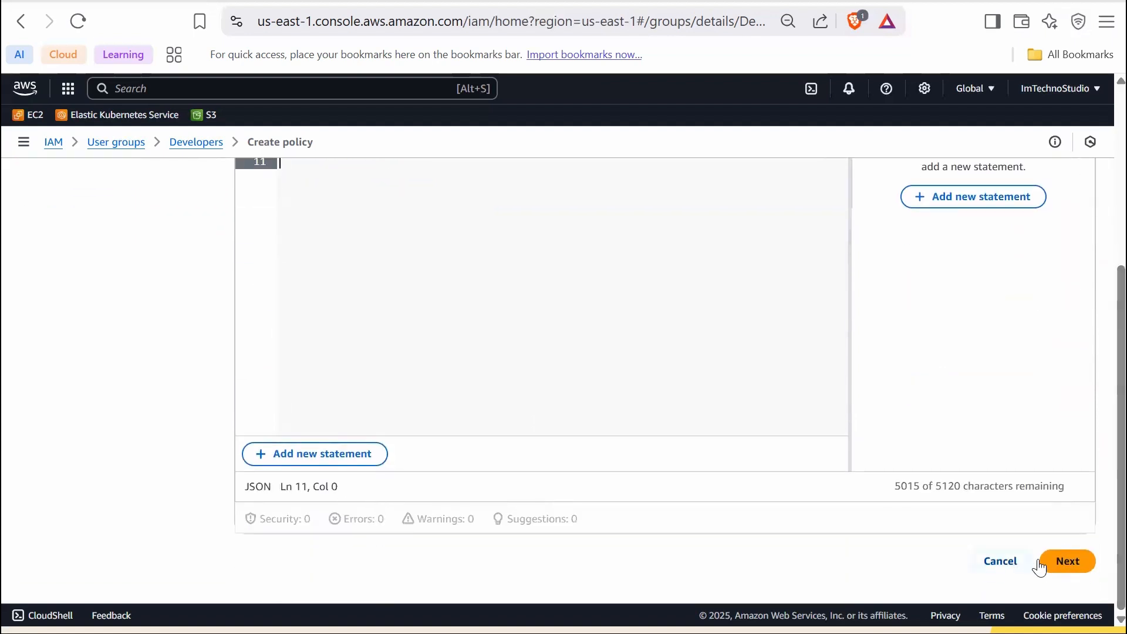
{"action": "left_click", "coordinate": [1064, 564]}
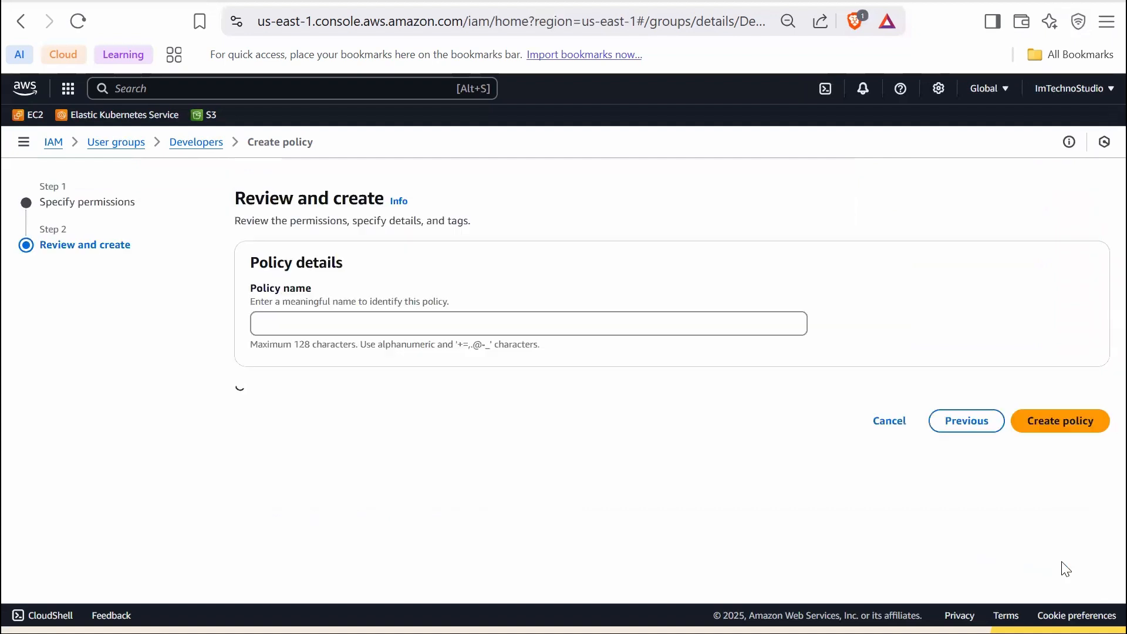
- Name the inline policy EC2DescribeInstancePolicy
{"action": "left_click", "coordinate": [457, 326]}
{"action": "type", "text": "EC2"}
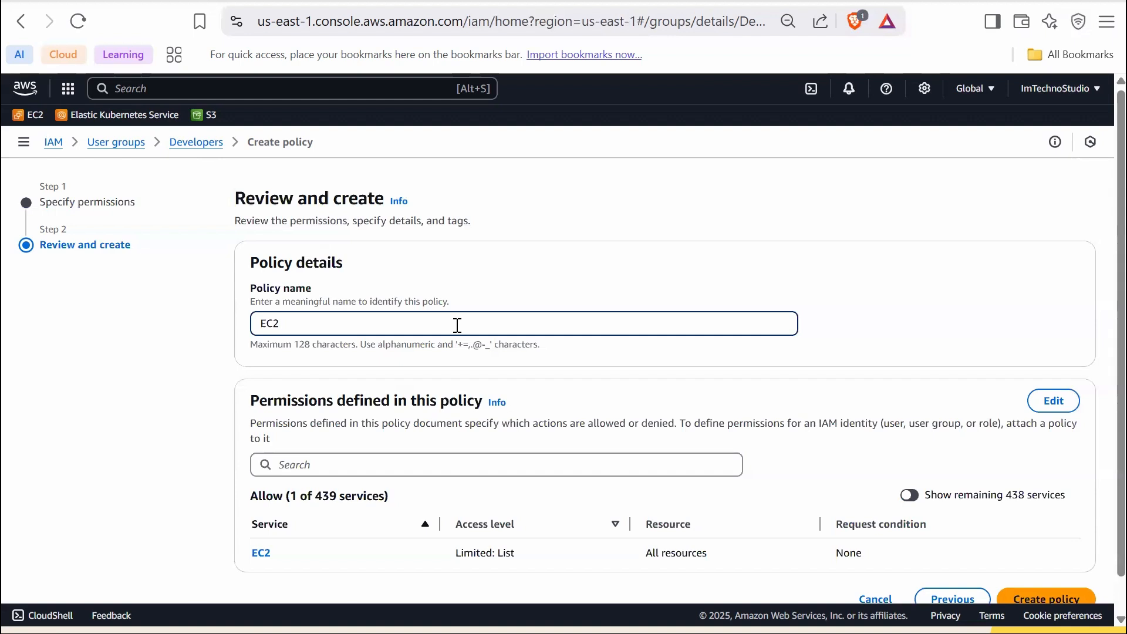
{"action": "type", "text": "DescribeInstancePolicy"}
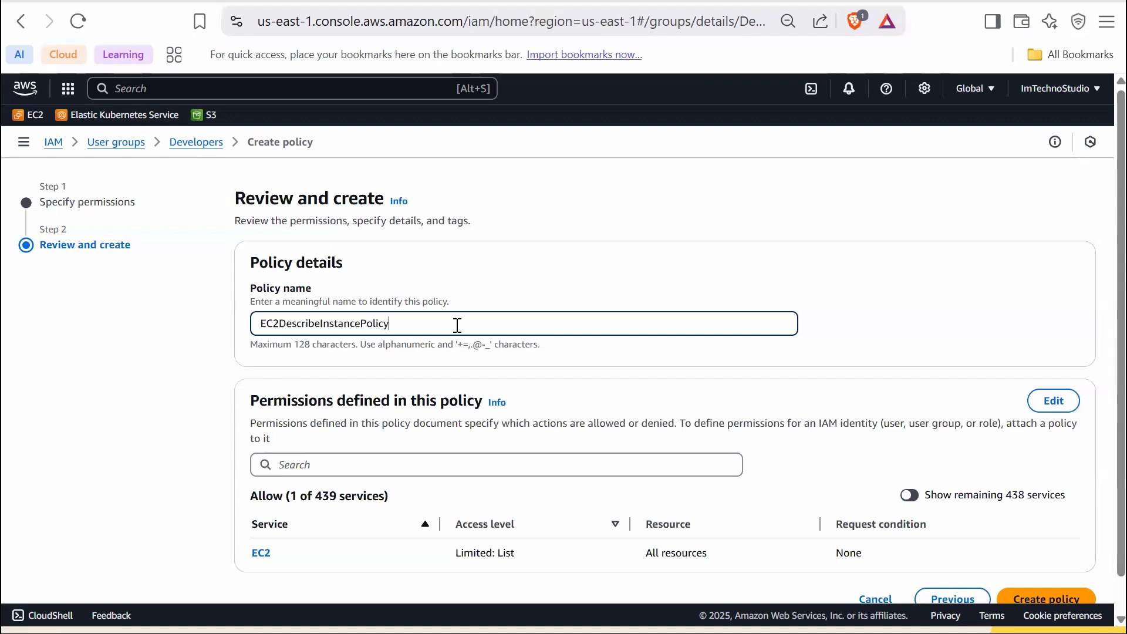
- Create the inline policy EC2DescribeInstancePolicy for the Developers group from the review page
{"action": "scroll", "coordinate": [1051, 490], "scroll_direction": "down", "scroll_amount": 1}
{"action": "left_click", "coordinate": [1038, 564]}
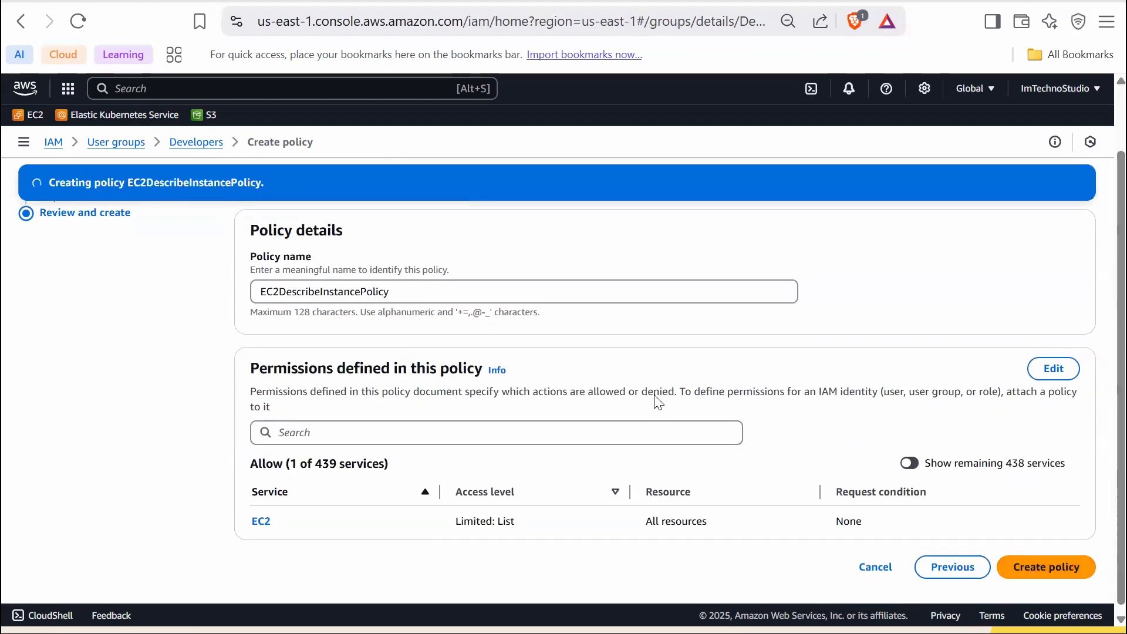
{"action": "scroll", "coordinate": [570, 522], "scroll_direction": "down", "scroll_amount": 1}
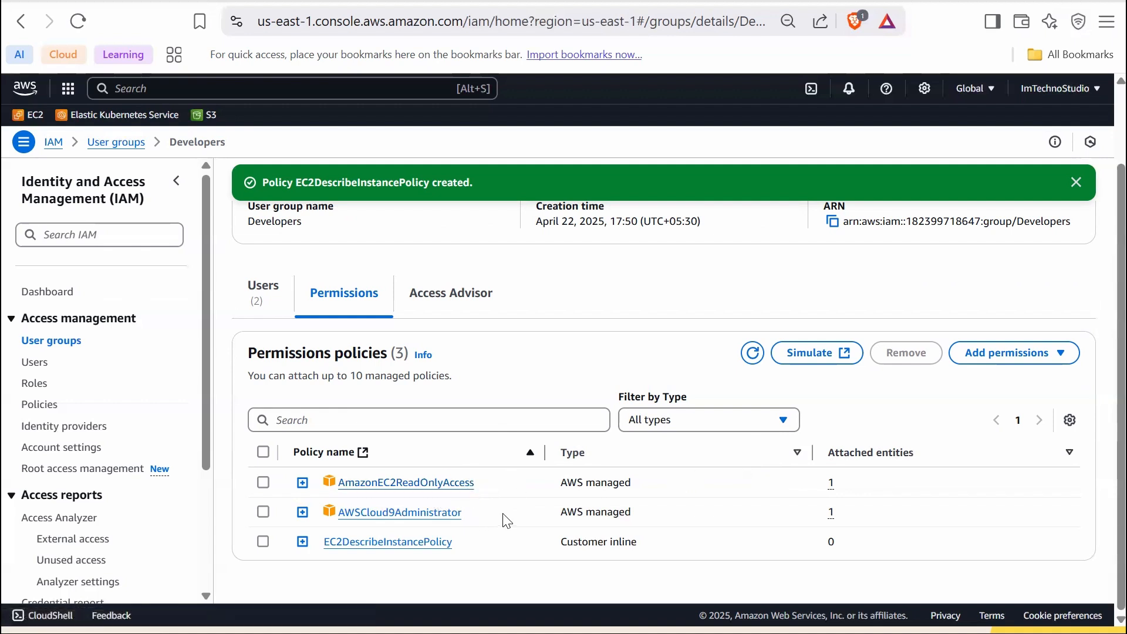
- Inspect the attached entities of the AmazonEC2ReadOnlyAccess and AWSCloud9Administrator policies in the Developers group's permissions
{"action": "left_click", "coordinate": [831, 483]}
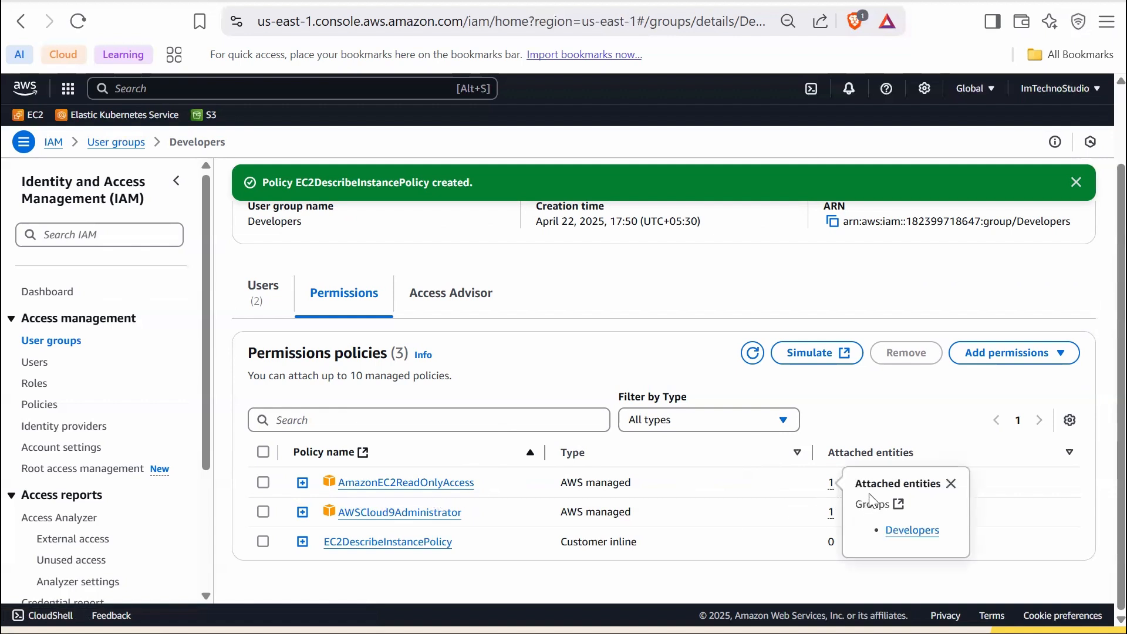
{"action": "left_click", "coordinate": [831, 513]}
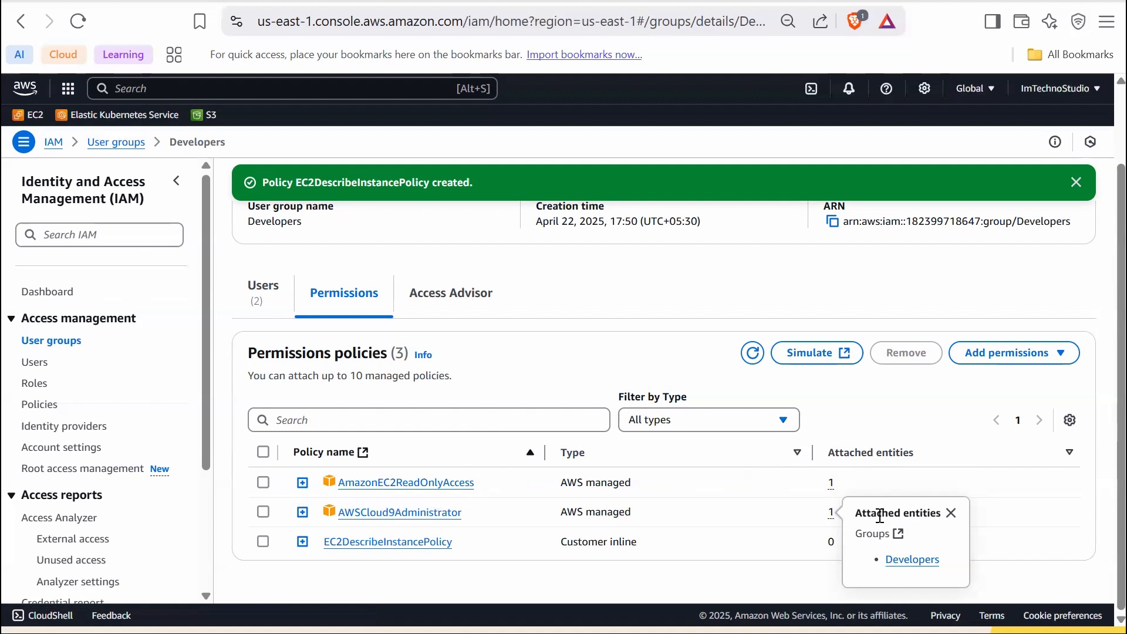
{"action": "left_click", "coordinate": [417, 554]}
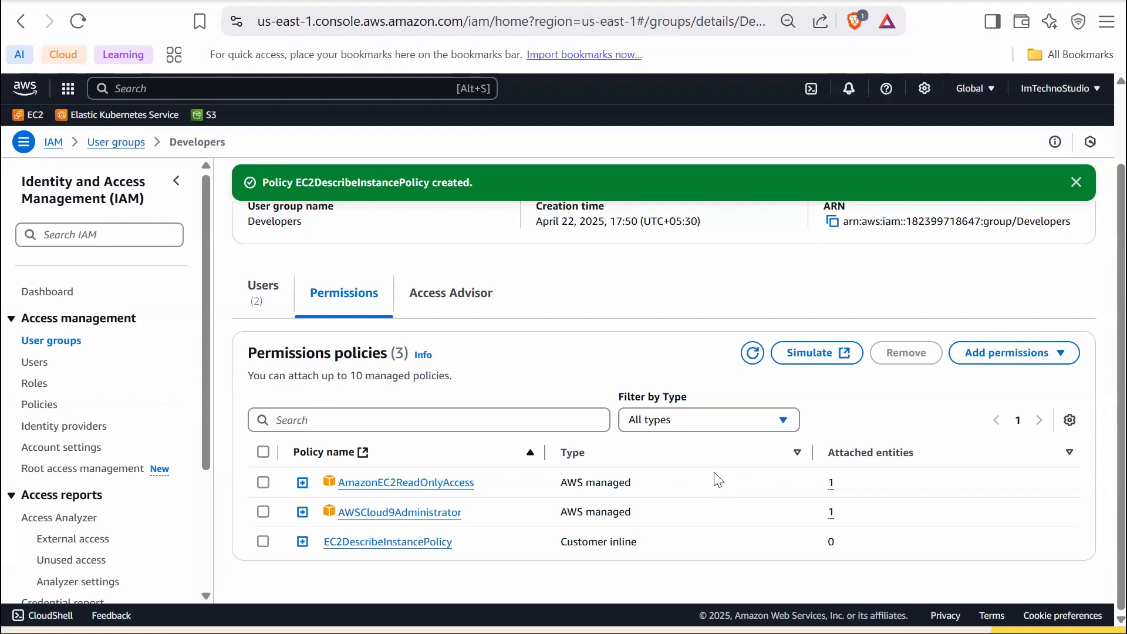
{"action": "left_click", "coordinate": [831, 484]}
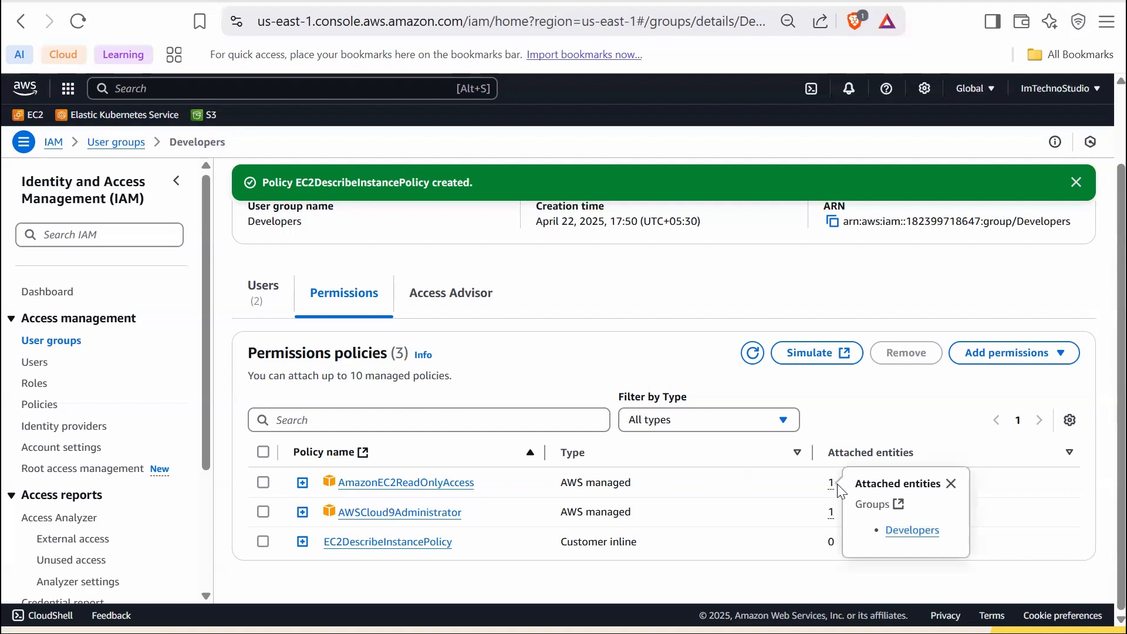
{"action": "left_click", "coordinate": [736, 492]}
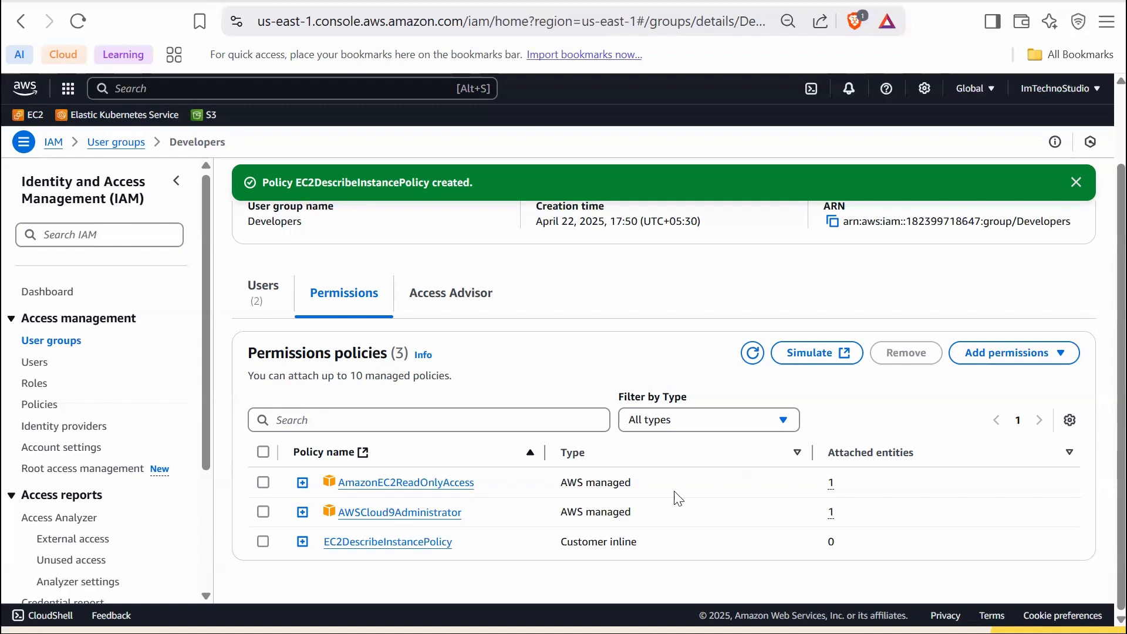
- Review the Developers group's Access Advisor data, examining the allowed services, granting policies and last accessed information
{"action": "left_click", "coordinate": [450, 311]}
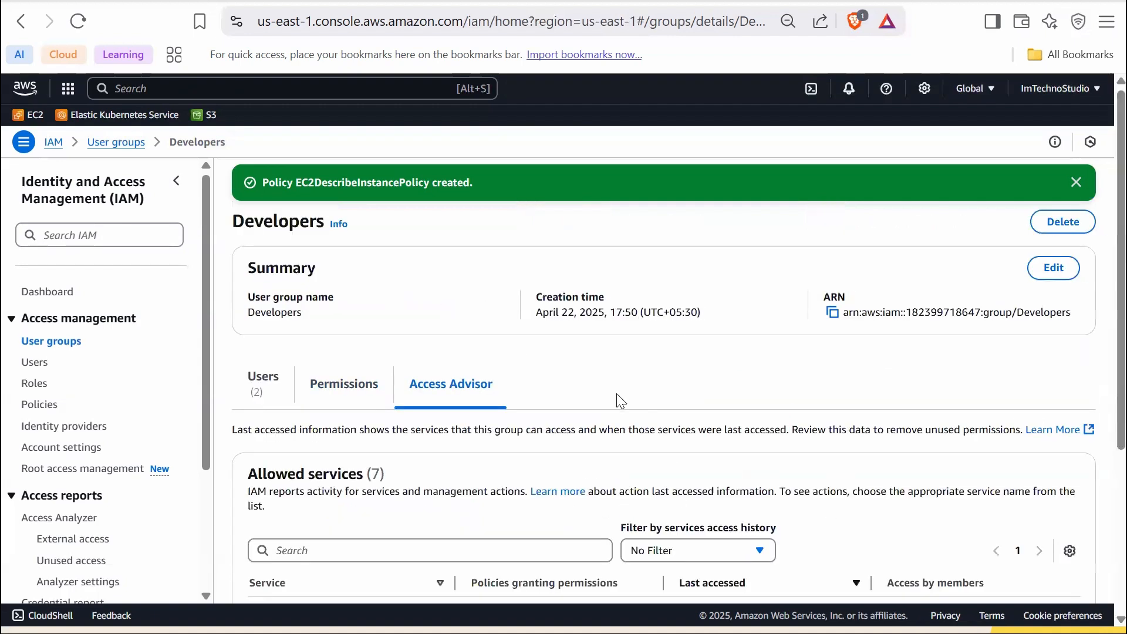
{"action": "scroll", "coordinate": [617, 457], "scroll_direction": "down", "scroll_amount": 1}
{"action": "scroll", "coordinate": [616, 457], "scroll_direction": "down", "scroll_amount": 4}
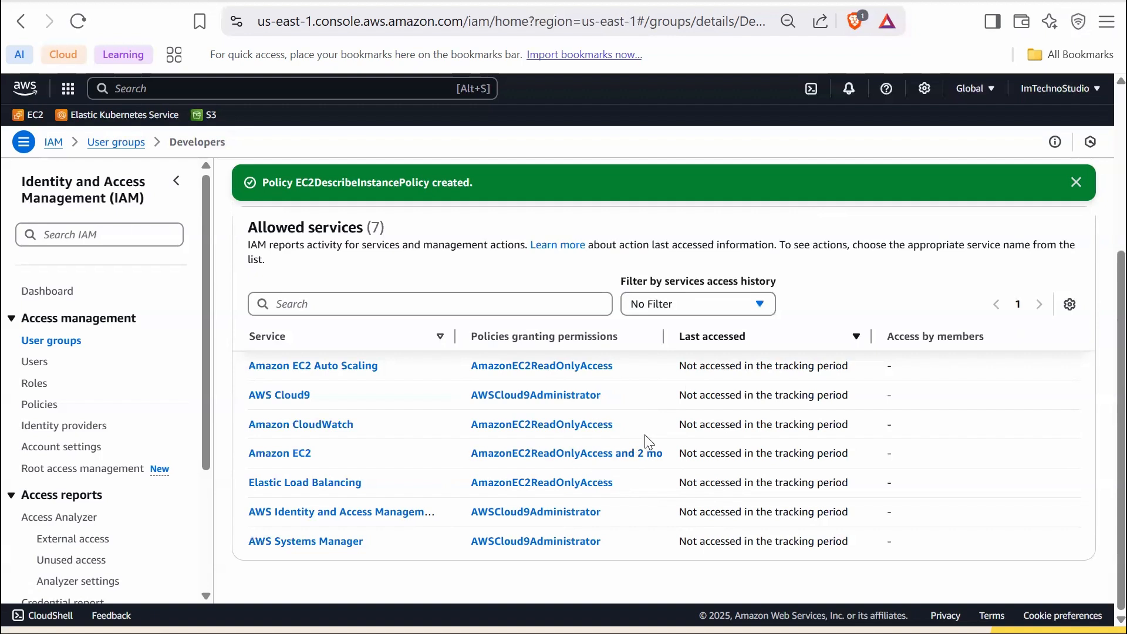
{"action": "scroll", "coordinate": [643, 447], "scroll_direction": "up", "scroll_amount": 2}
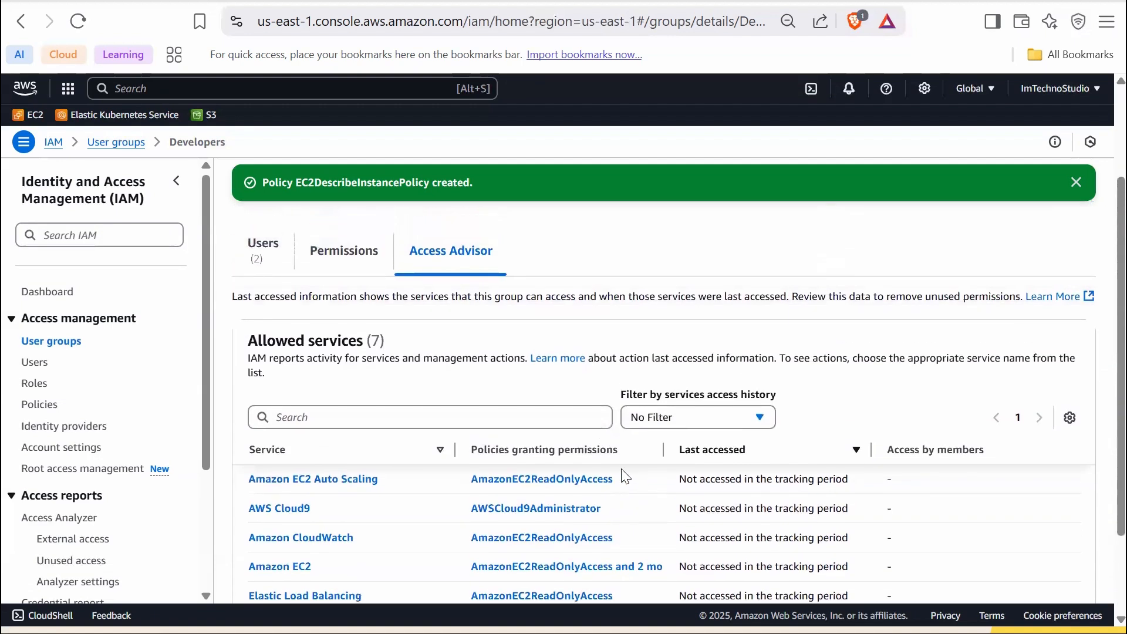
{"action": "scroll", "coordinate": [630, 474], "scroll_direction": "up", "scroll_amount": 1}
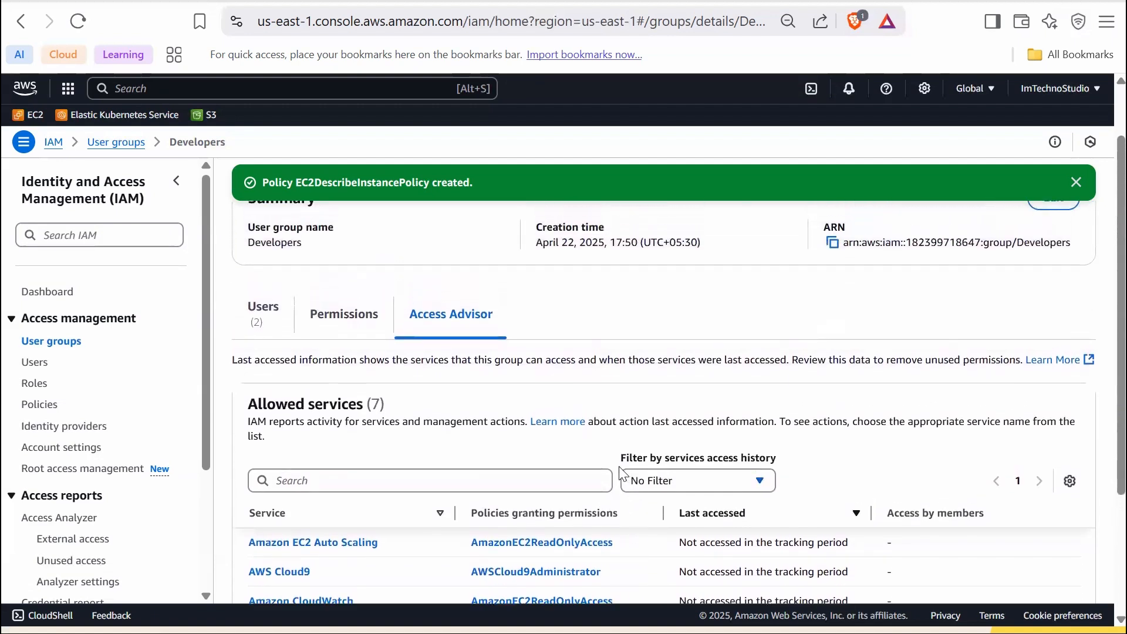
{"action": "scroll", "coordinate": [331, 288], "scroll_direction": "up", "scroll_amount": 2}
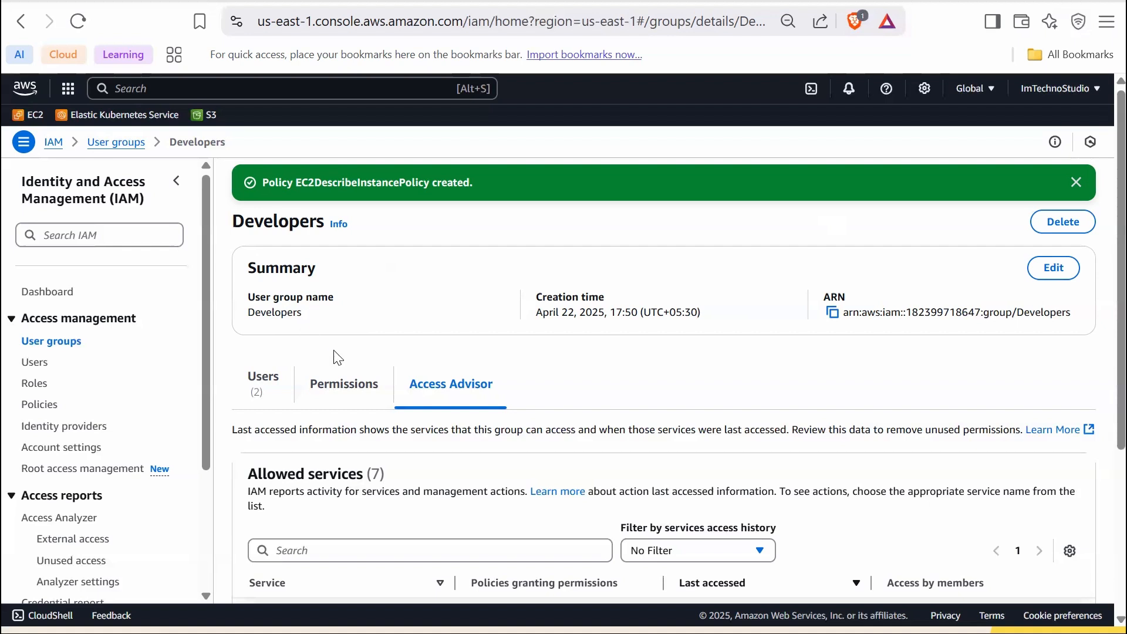
- Rename the Developers user group as Developers_ProjectA, save the change and check the group's details and user list
{"action": "left_click", "coordinate": [1052, 269]}
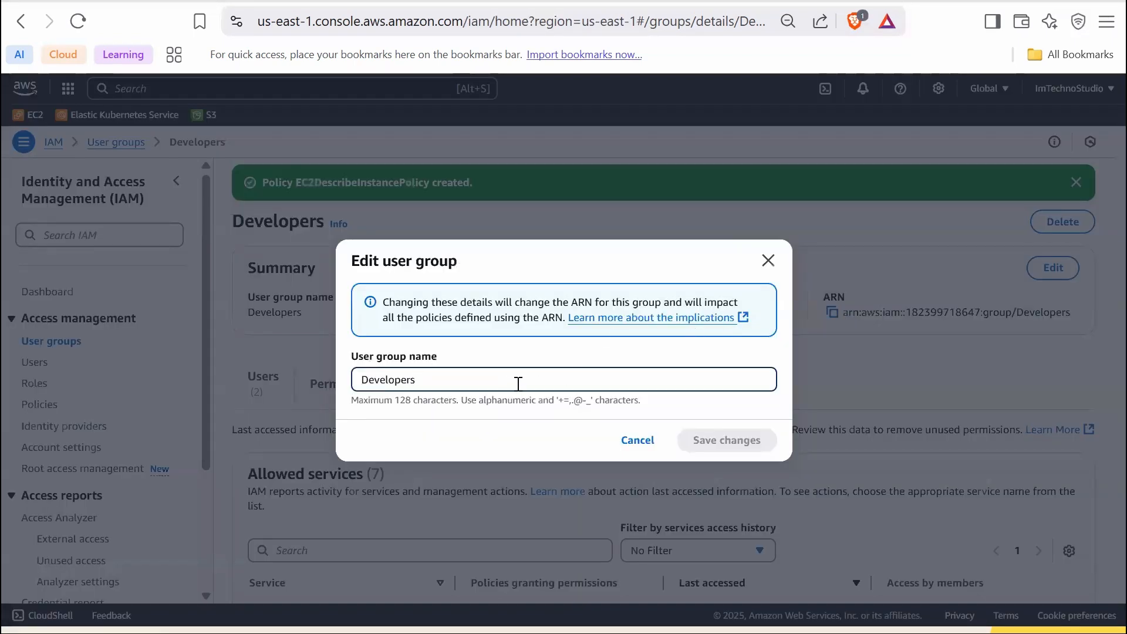
{"action": "type", "text": "_ProjectA"}
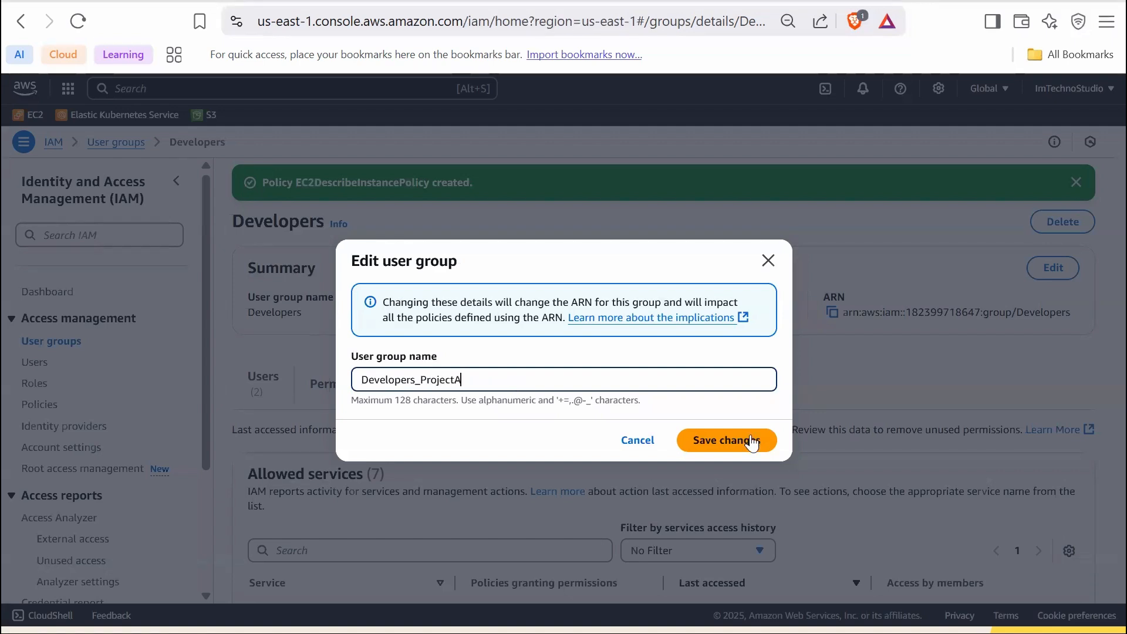
{"action": "left_click", "coordinate": [730, 445]}
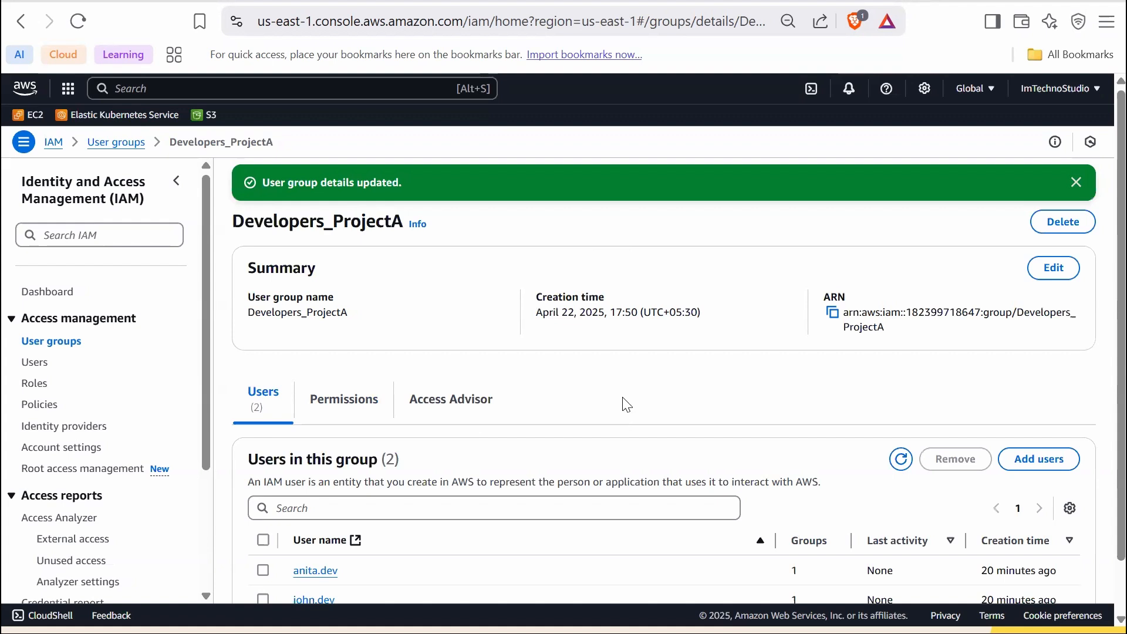
{"action": "scroll", "coordinate": [439, 450], "scroll_direction": "down", "scroll_amount": 1}
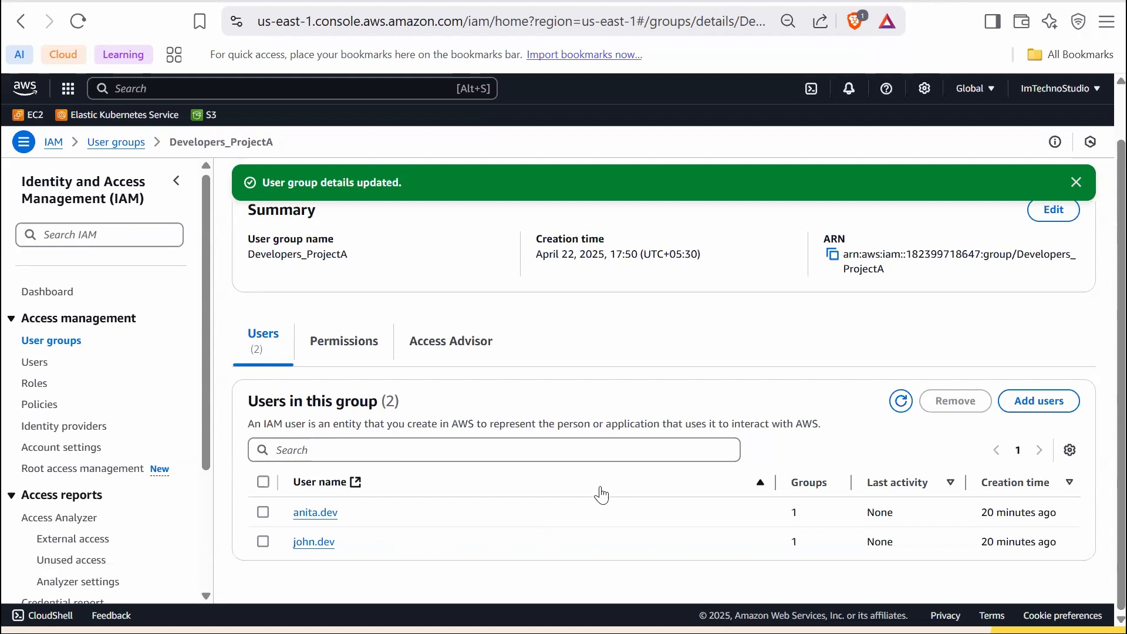
{"action": "scroll", "coordinate": [655, 387], "scroll_direction": "up", "scroll_amount": 1}
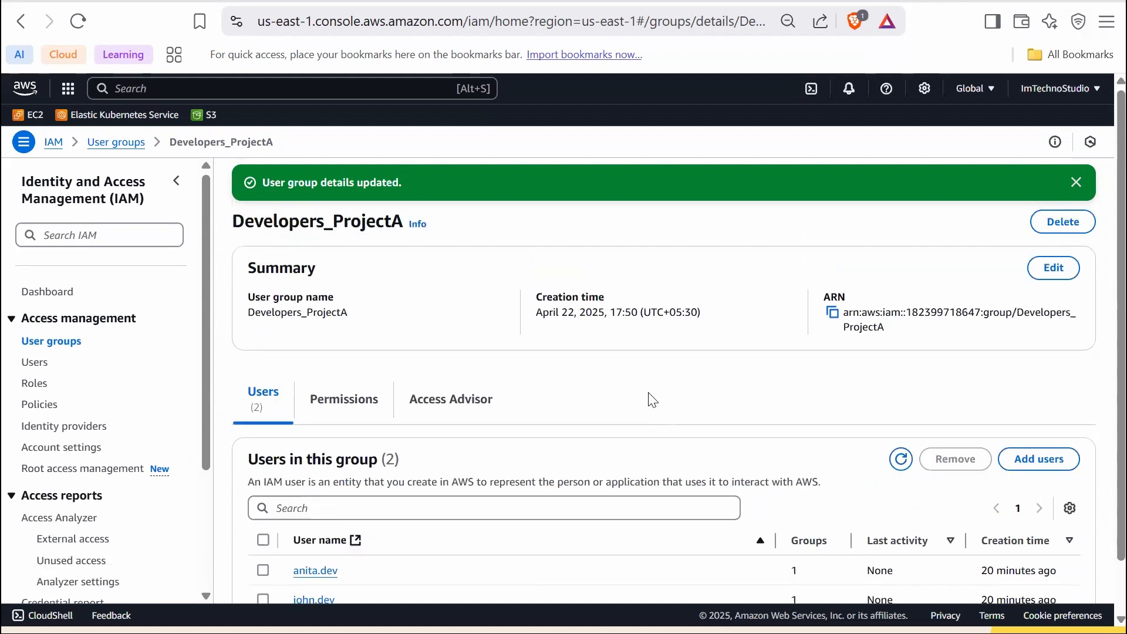
- Delete the Developers_ProjectA user group permanently, confirming with the group name
{"action": "left_click", "coordinate": [1068, 229]}
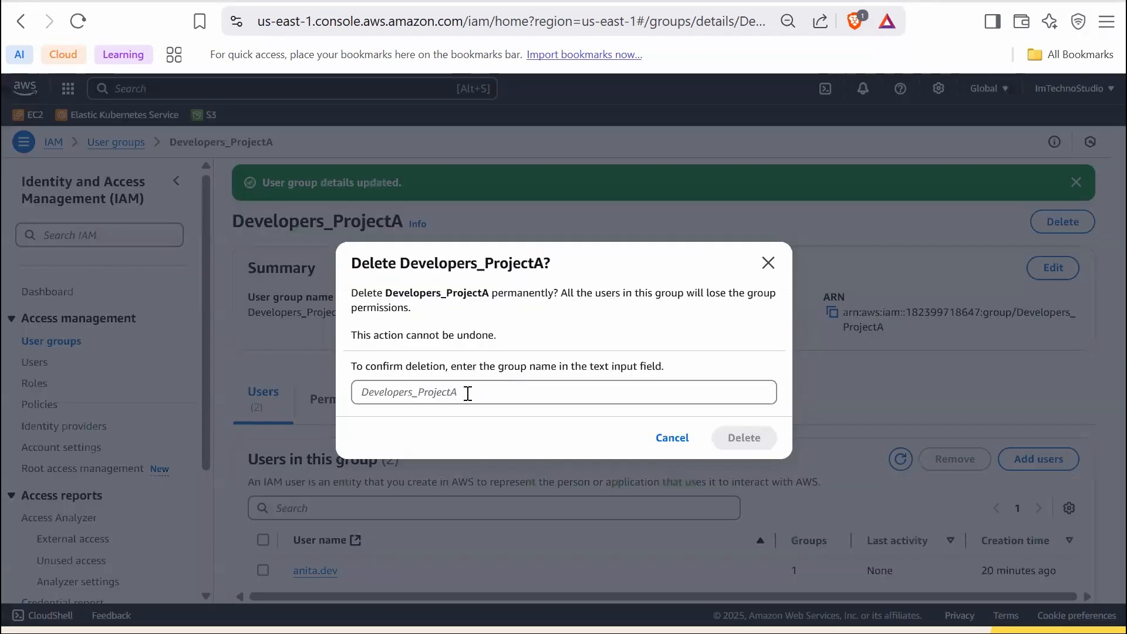
{"action": "left_click_drag", "start_coordinate": [386, 293], "coordinate": [489, 293]}
{"action": "key", "text": "ctrl+c"}
{"action": "left_click", "coordinate": [439, 387]}
{"action": "key", "text": "ctrl+v"}
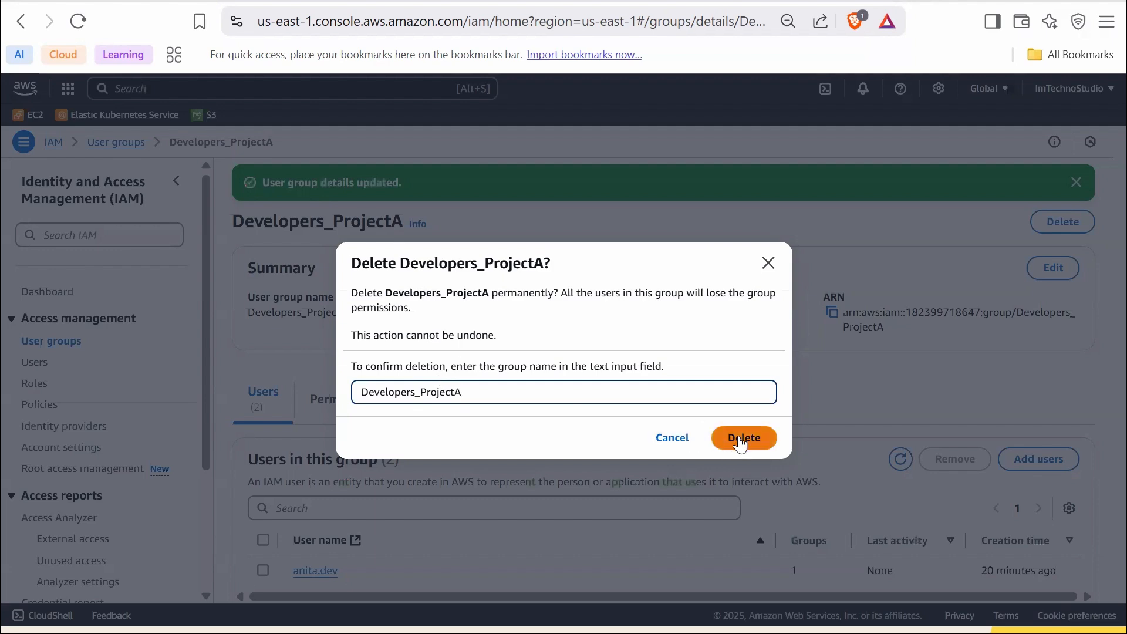
{"action": "left_click", "coordinate": [742, 441]}
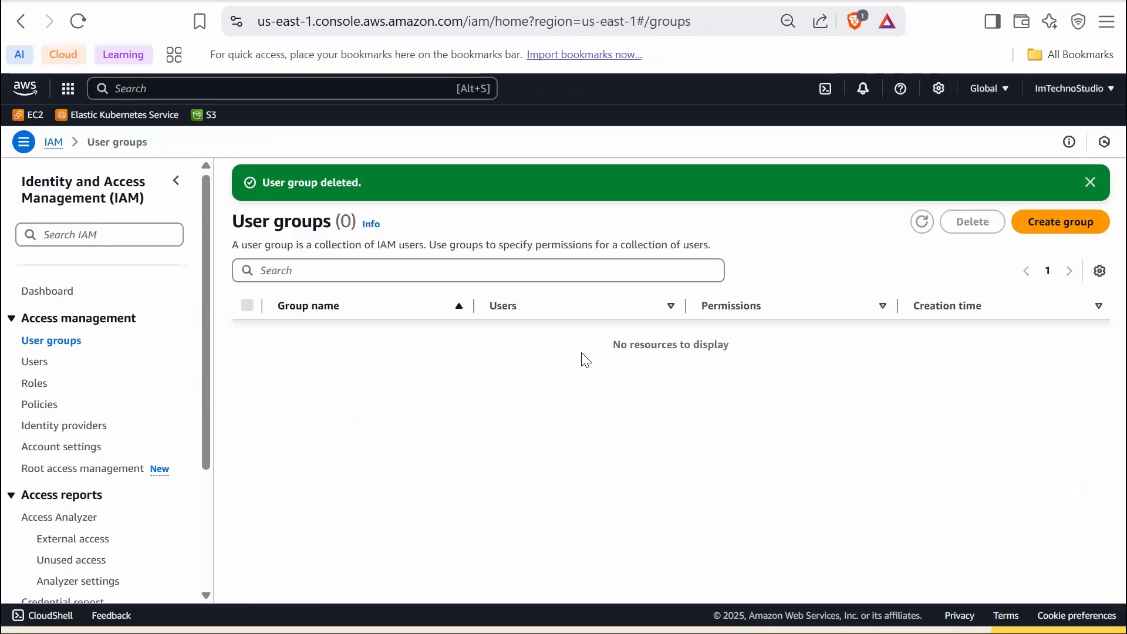
- Delete all IAM users in the account, confirming the deletion with "confirm", and return to Console Home
{"action": "left_click", "coordinate": [33, 365]}
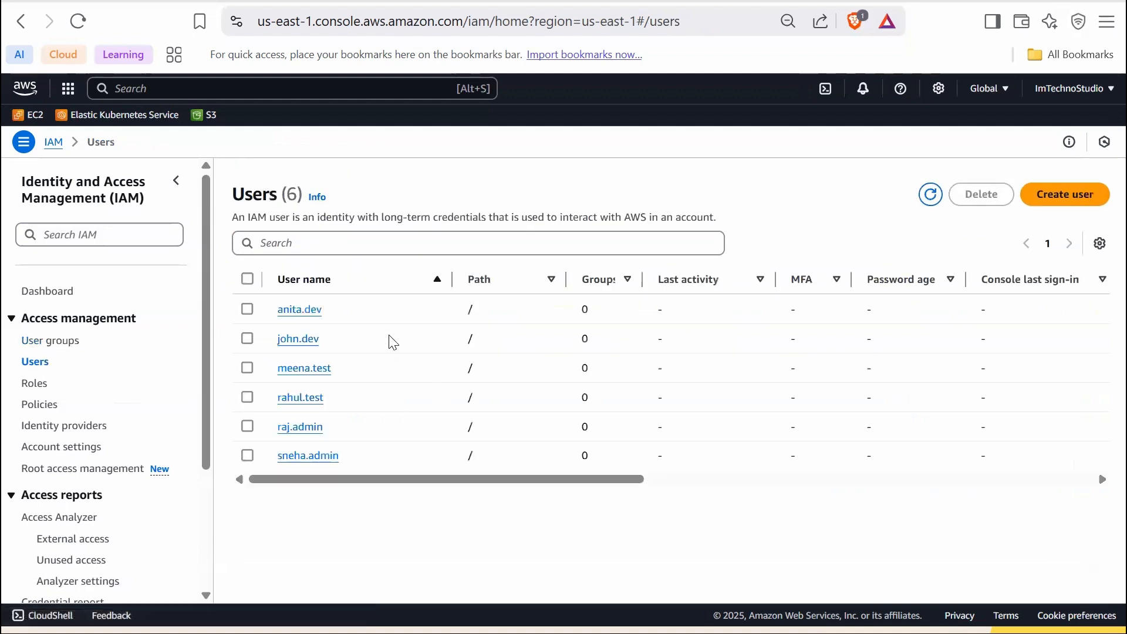
{"action": "left_click", "coordinate": [247, 278]}
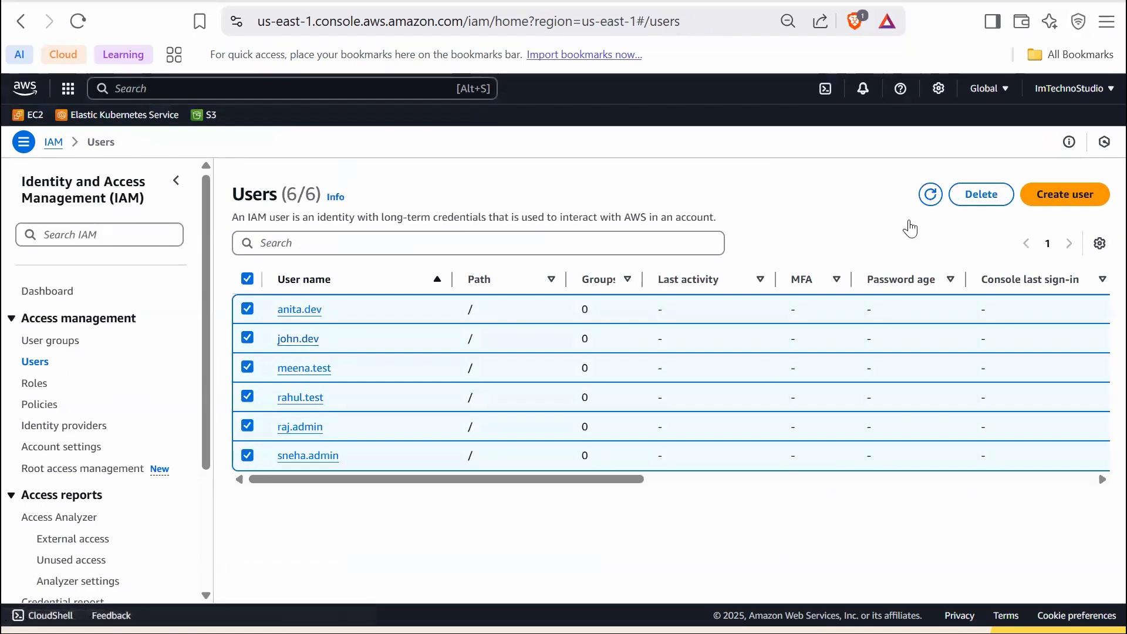
{"action": "left_click", "coordinate": [979, 201]}
{"action": "left_click", "coordinate": [434, 512]}
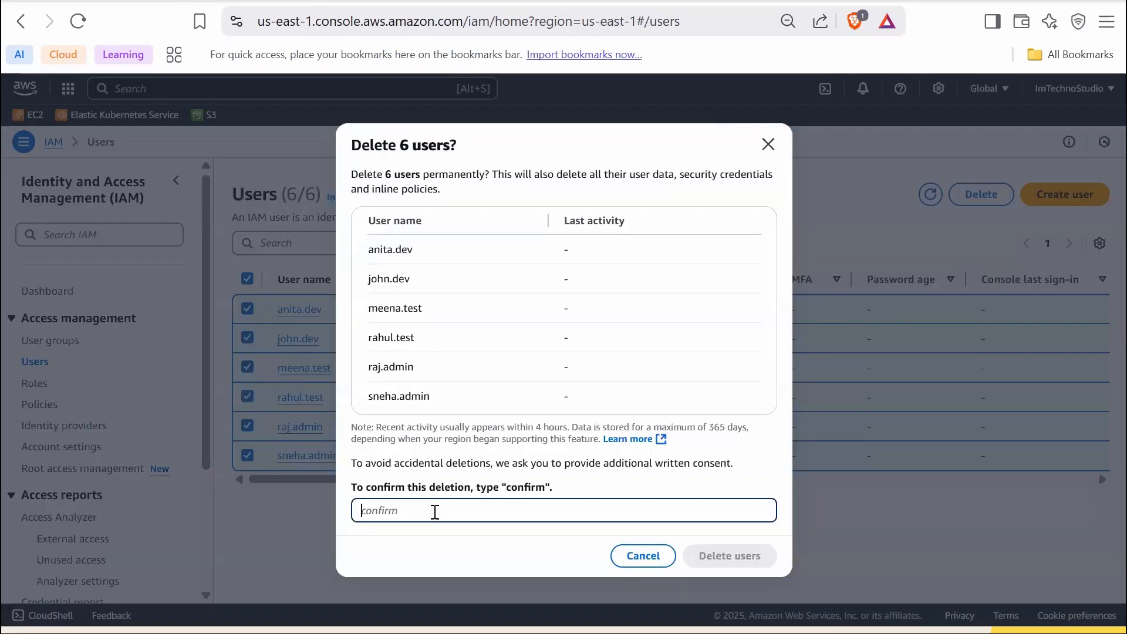
{"action": "type", "text": "confirm"}
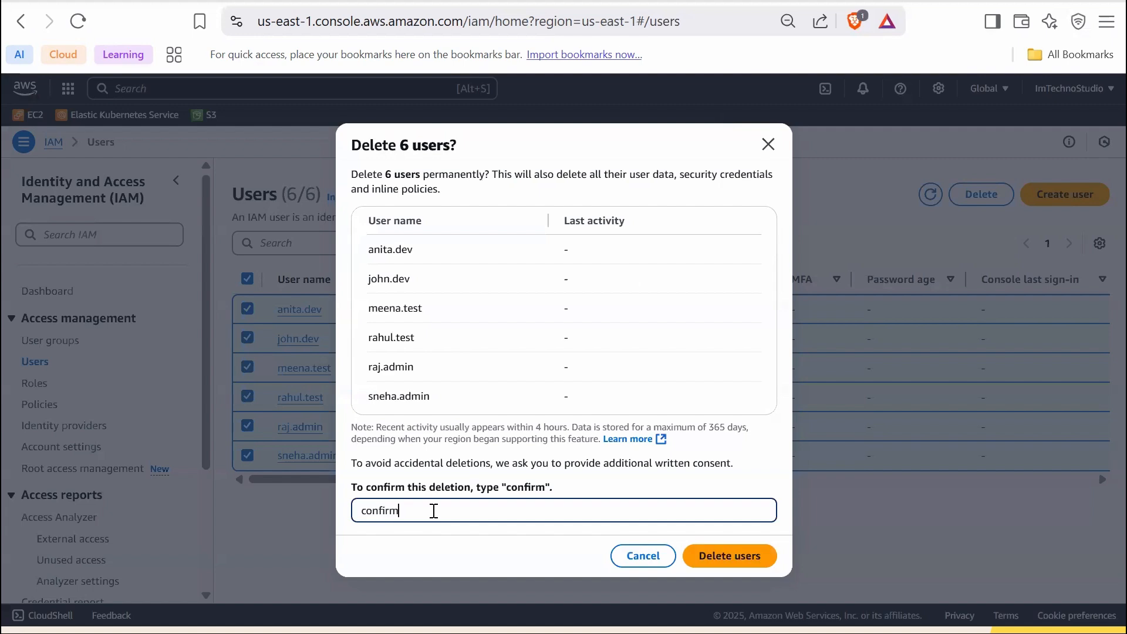
{"action": "left_click", "coordinate": [731, 564]}
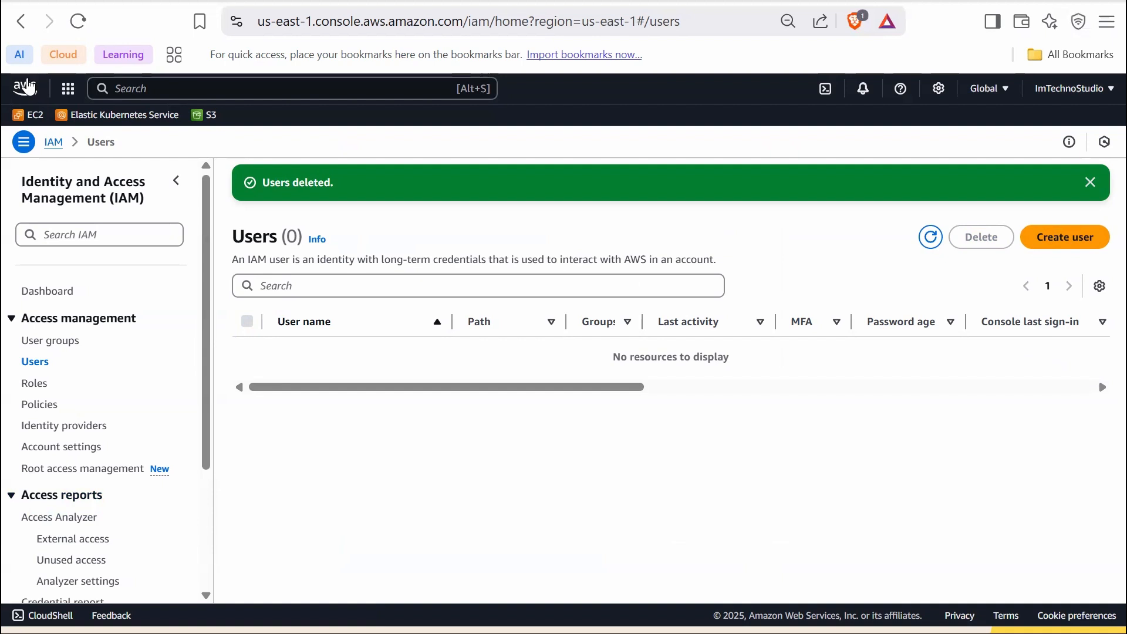
{"action": "left_click", "coordinate": [117, 115]}
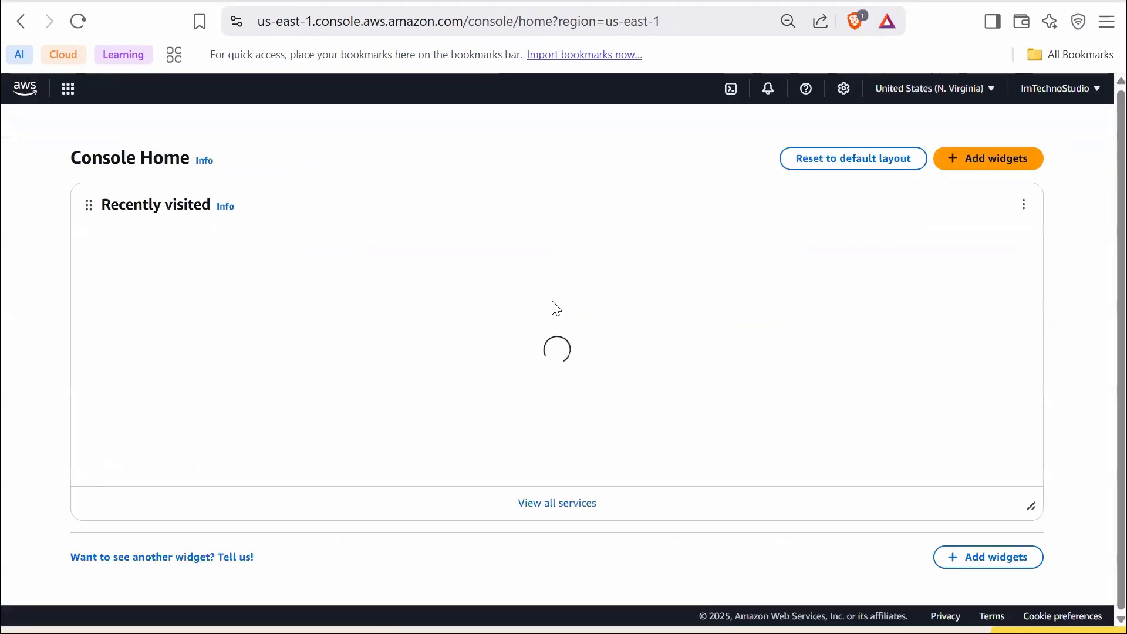